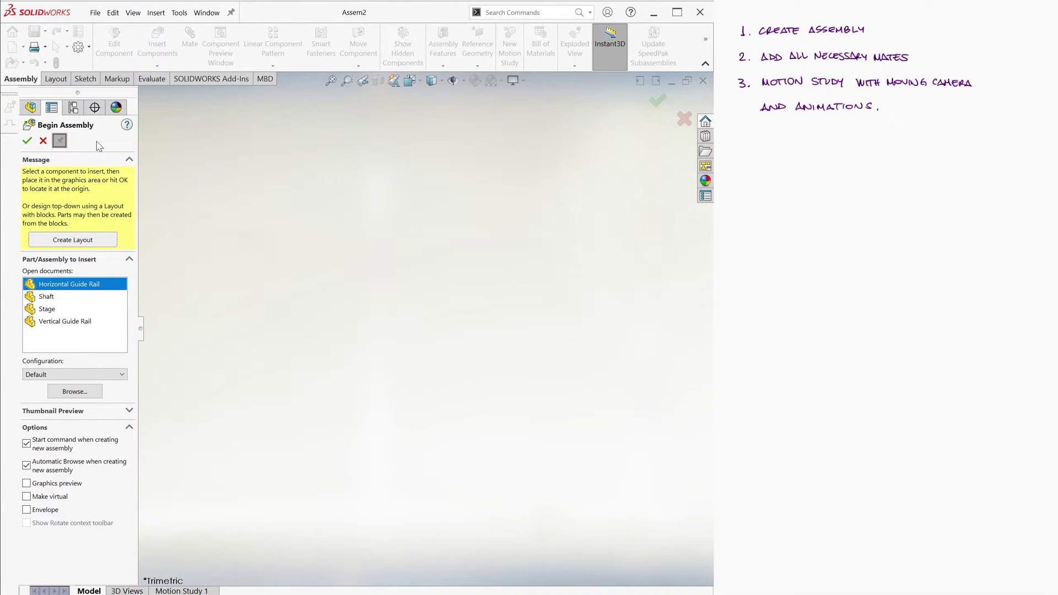
# Look over the list of open document windows, then dismiss it.
pyautogui.click(206, 12)
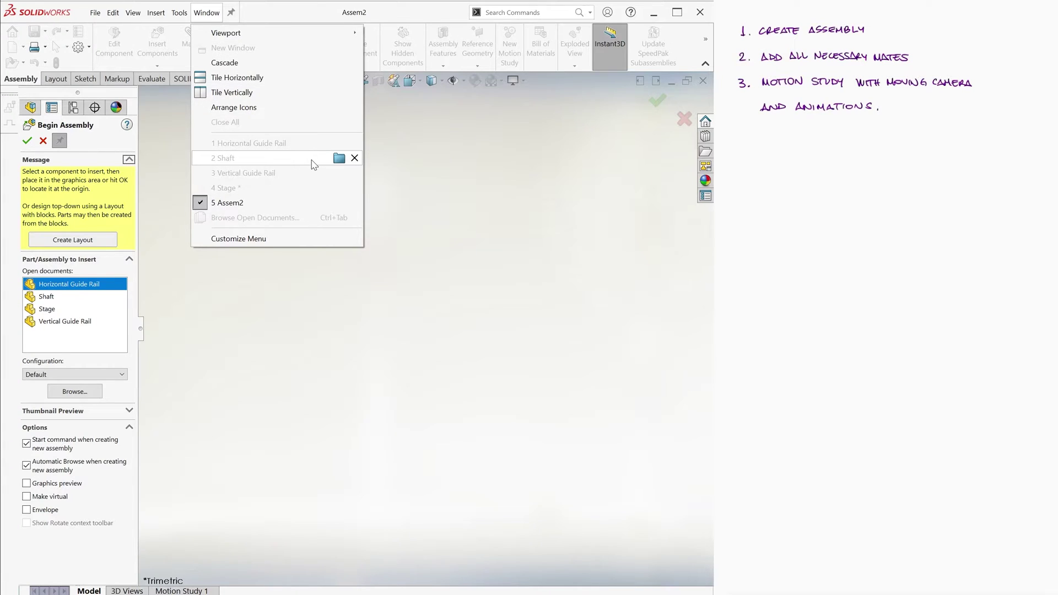
pyautogui.moveTo(312, 165)
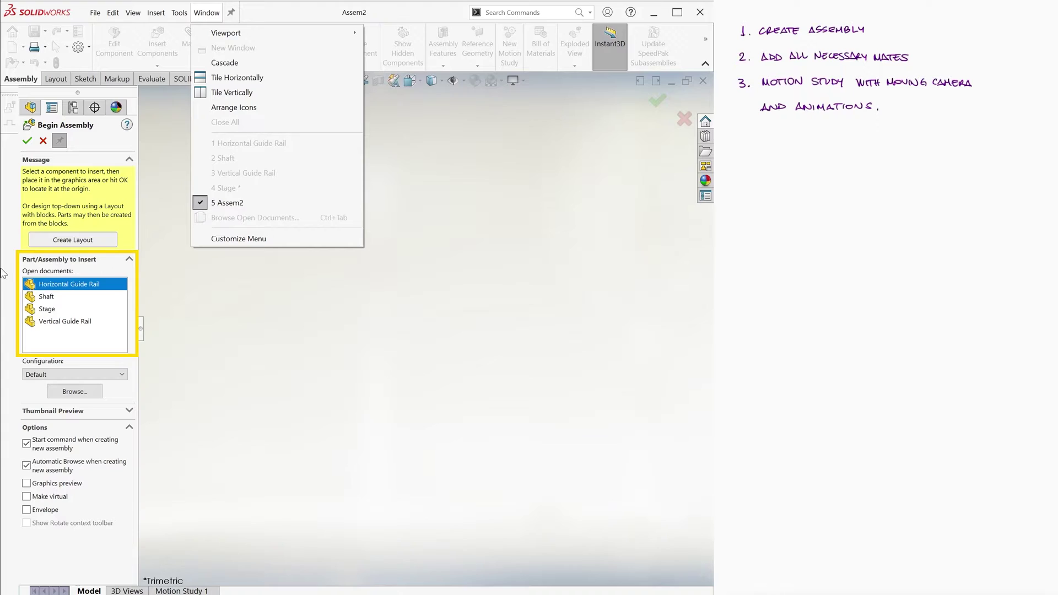
pyautogui.press('Escape')
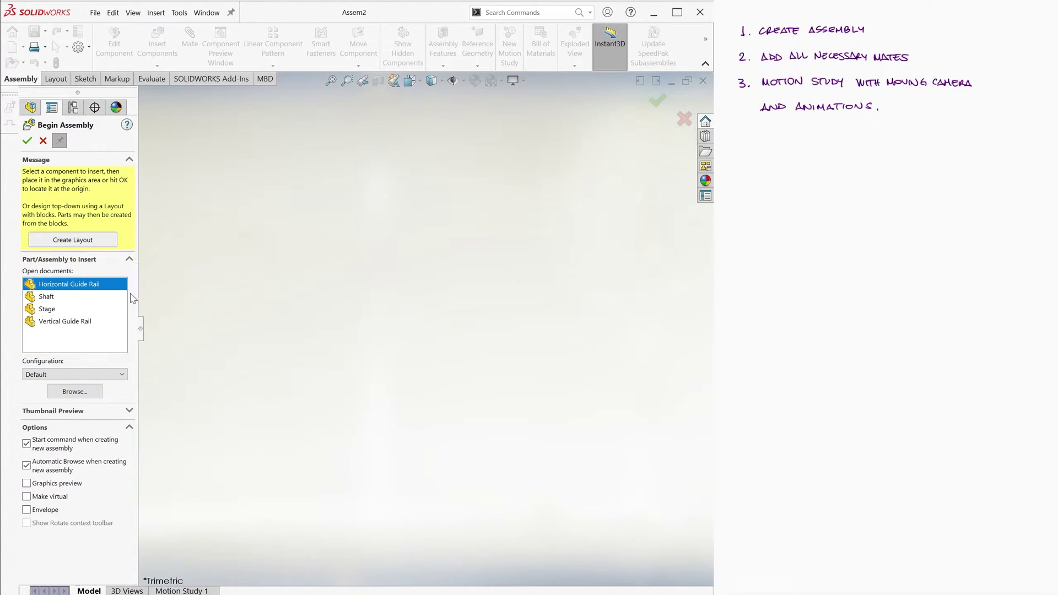
# Place the Horizontal Guide Rail, Shaft, Vertical Guide Rail and Stage, with the Stage below the others.
pyautogui.click(61, 141)
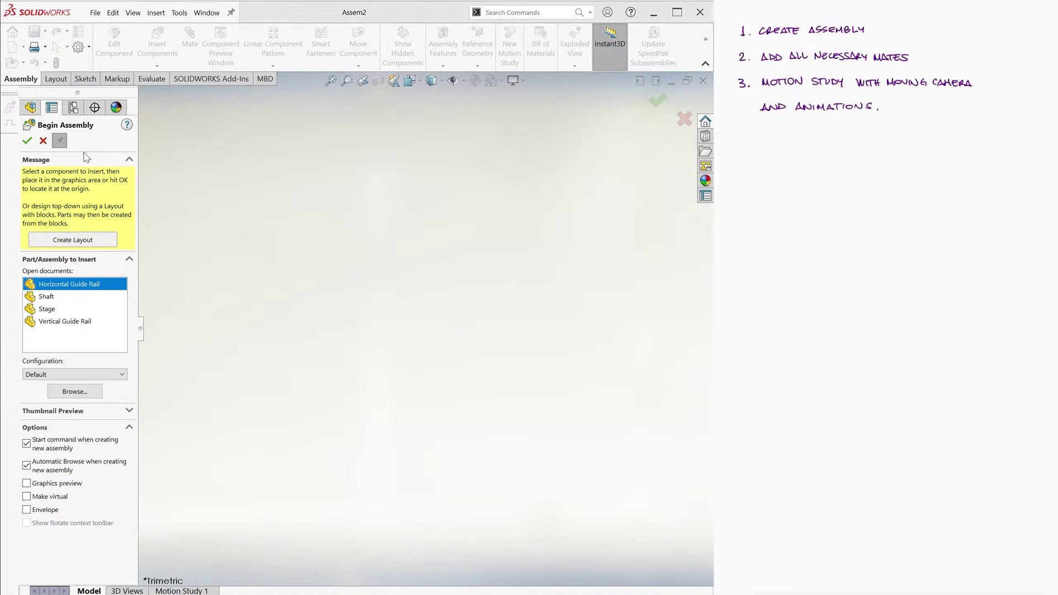
pyautogui.click(95, 285)
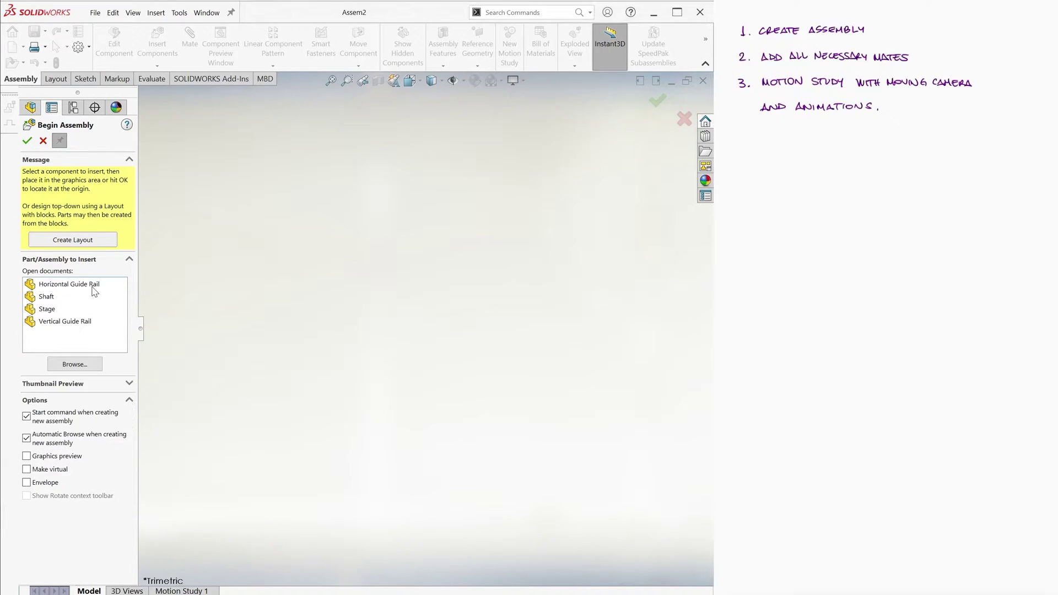
pyautogui.click(405, 331)
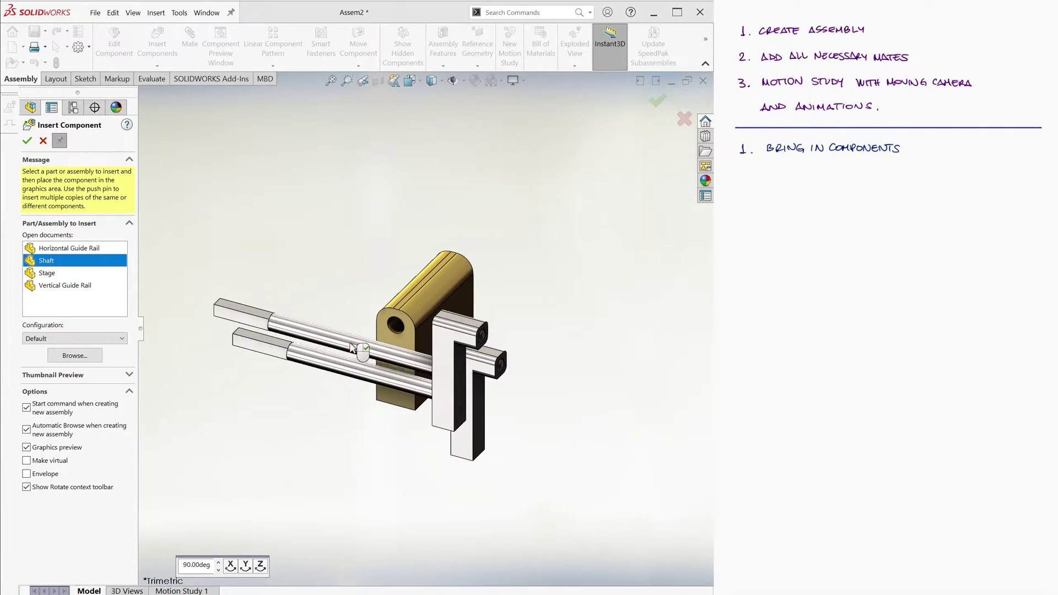
pyautogui.click(47, 272)
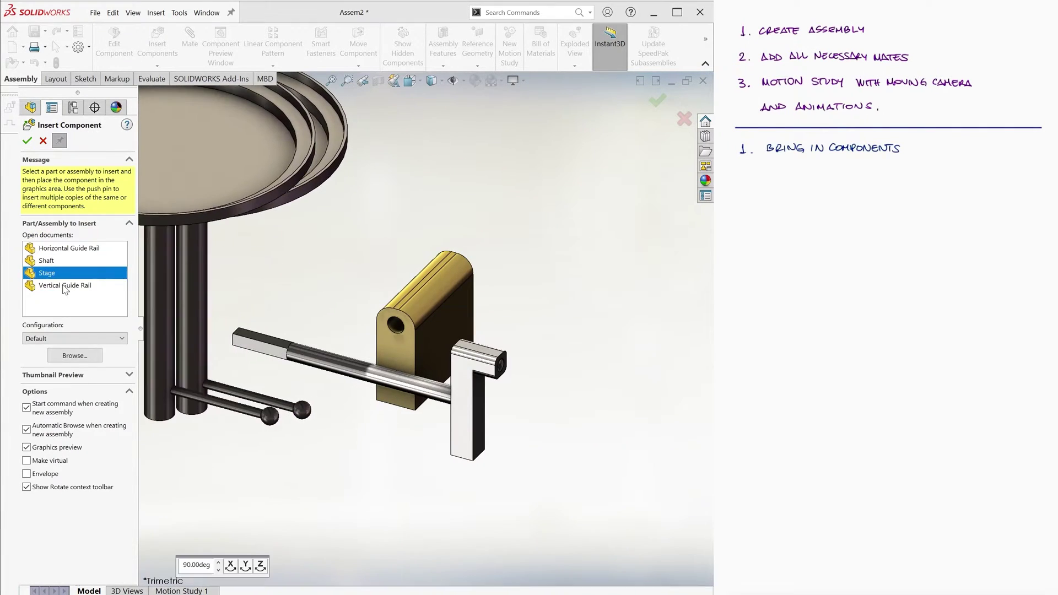
pyautogui.click(331, 490)
pyautogui.press('f')
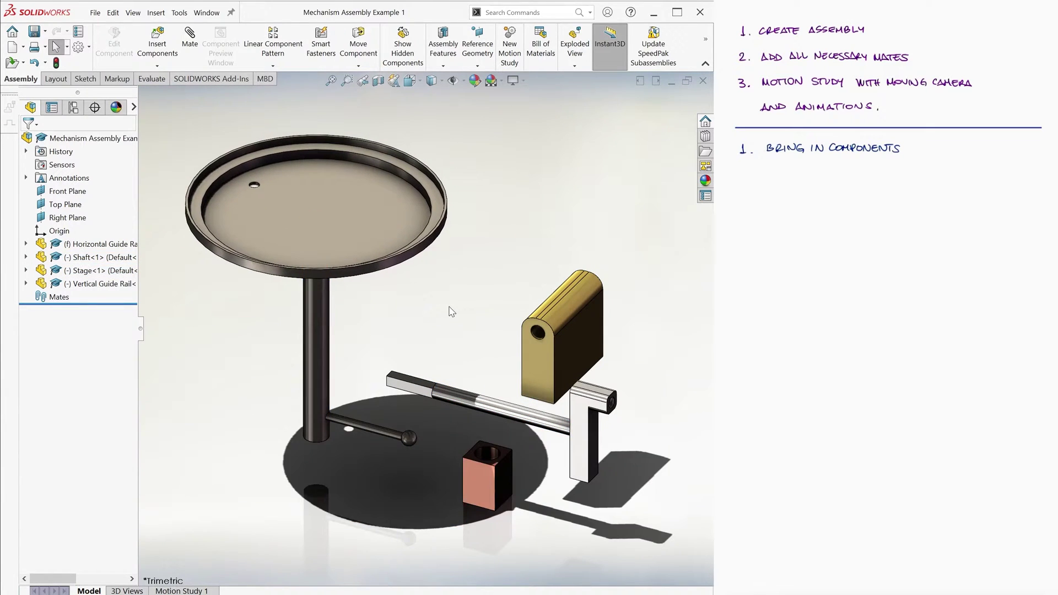
# Mate the shaft concentric with the guide block hole and slide it through.
pyautogui.click(190, 36)
pyautogui.click(498, 408)
pyautogui.scroll(-3, 525, 388)
pyautogui.click(526, 290)
pyautogui.click(479, 255)
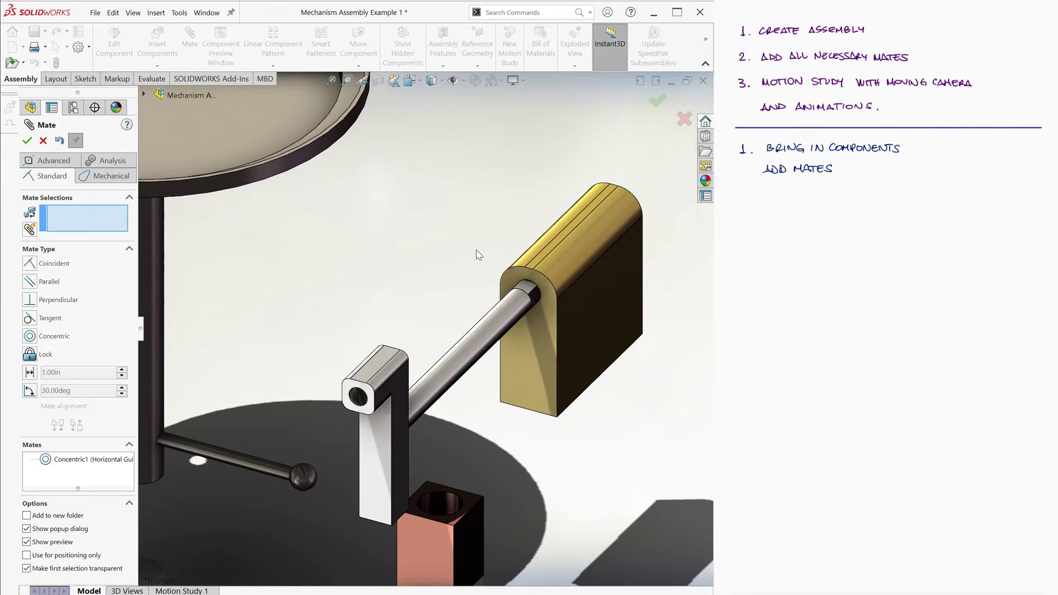
pyautogui.scroll(3, 469, 298)
pyautogui.moveTo(469, 297); pyautogui.dragTo(355, 279, button='middle')
pyautogui.moveTo(356, 279); pyautogui.dragTo(507, 254)
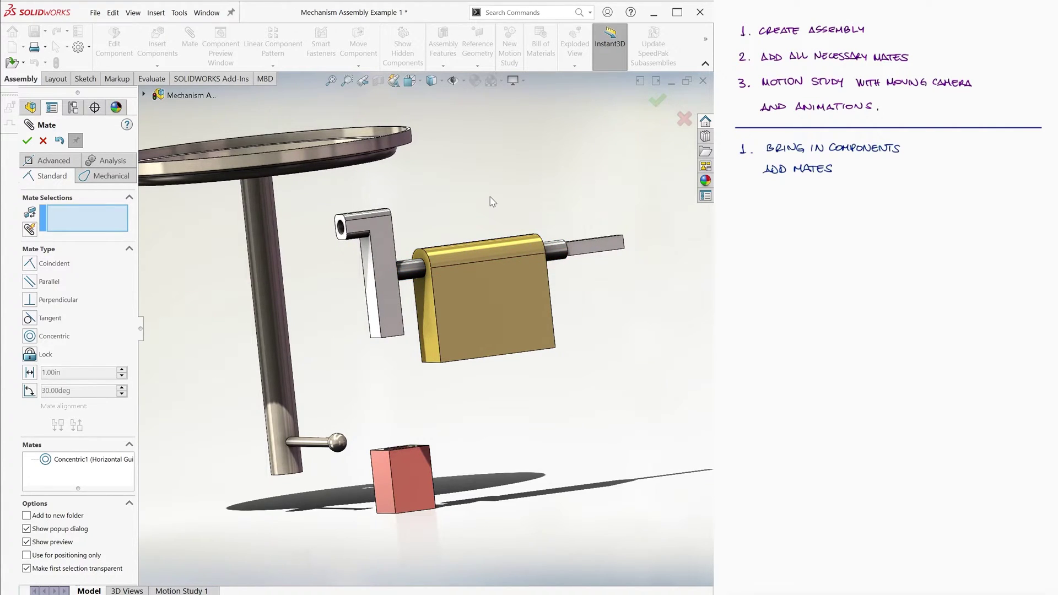
# Mate the stage's ball handle concentric with the crank bracket hole.
pyautogui.click(342, 443)
pyautogui.scroll(-3, 353, 385)
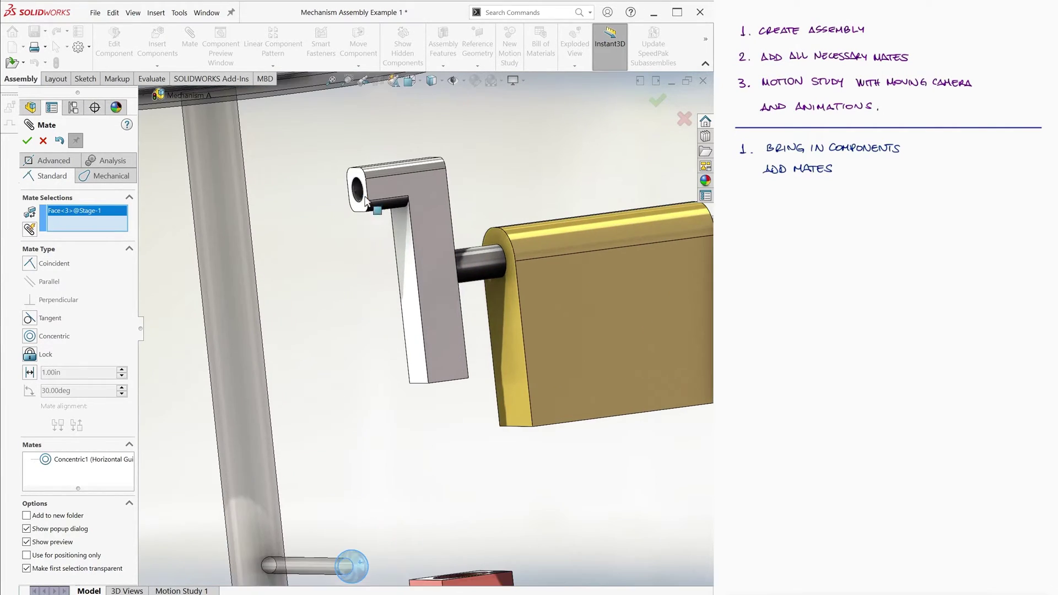
pyautogui.click(357, 194)
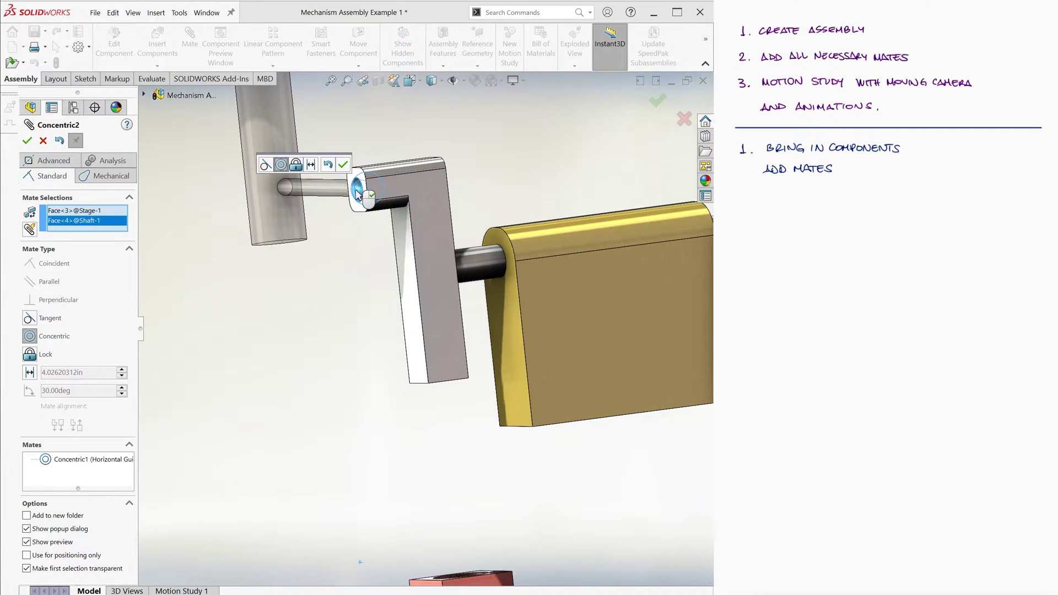
pyautogui.click(342, 164)
pyautogui.scroll(5, 322, 333)
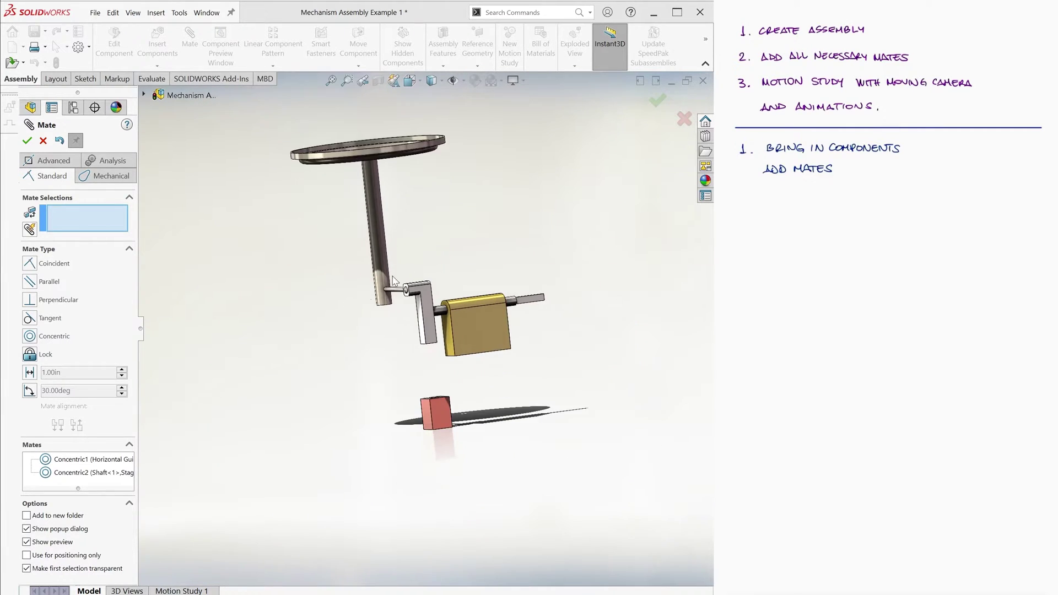
pyautogui.moveTo(368, 183); pyautogui.dragTo(446, 194)
# Add a Parallel mate between the disk's top face and the guide block's top face.
pyautogui.scroll(-5, 449, 215)
pyautogui.click(312, 214)
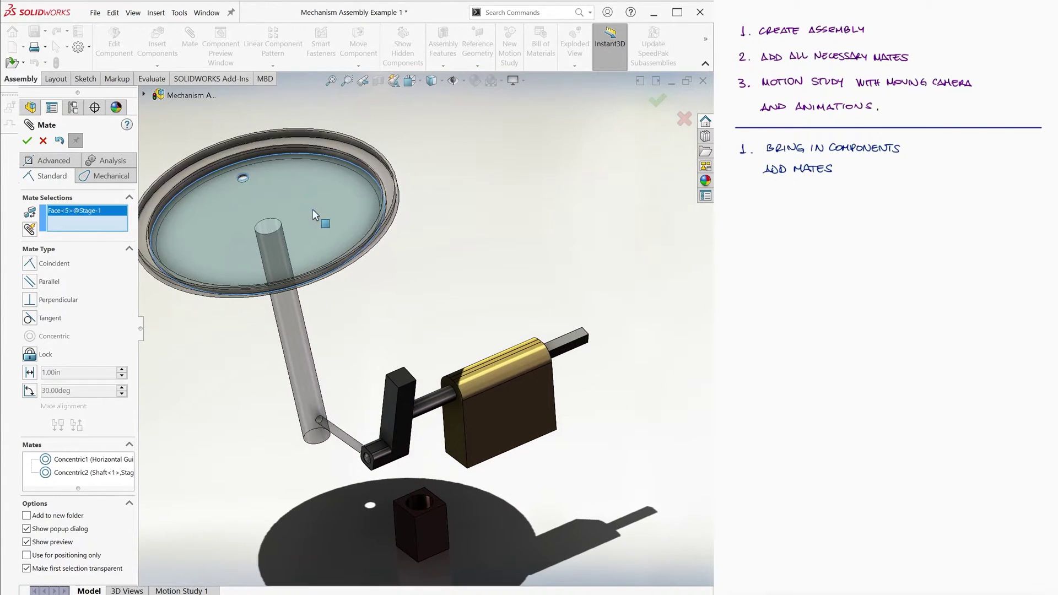
pyautogui.scroll(-3, 509, 351)
pyautogui.click(503, 348)
pyautogui.press('Return')
pyautogui.click(155, 287)
# Mate the stage post concentric with the lower block's hole.
pyautogui.click(26, 143)
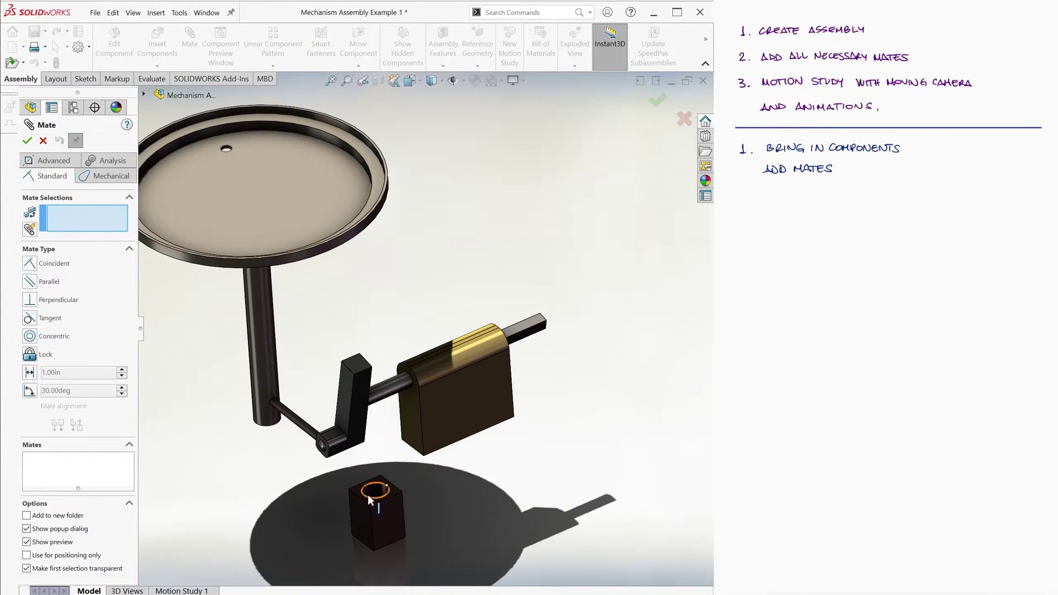
pyautogui.click(369, 499)
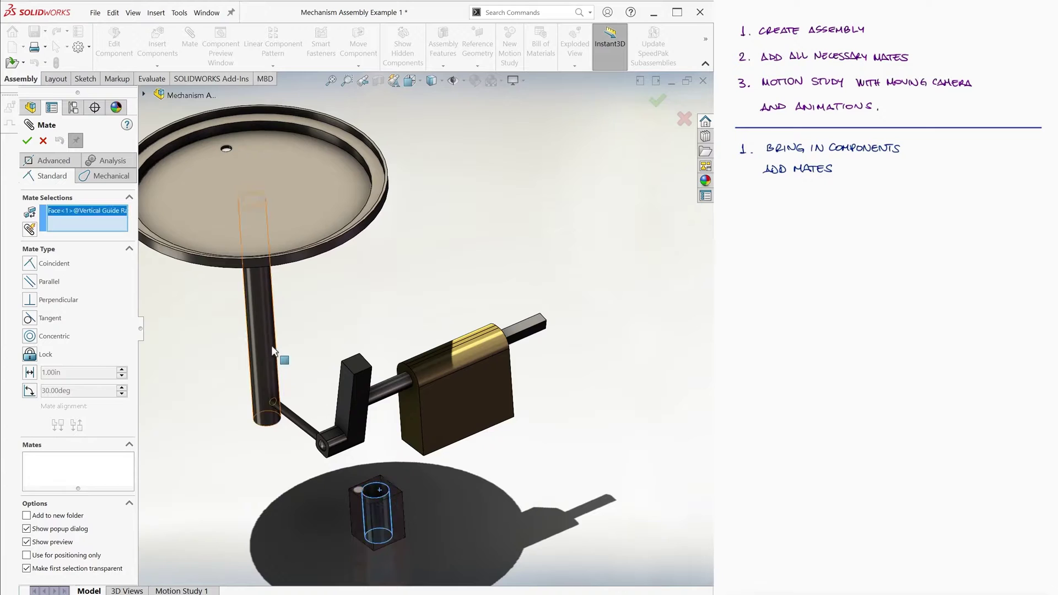
pyautogui.click(266, 345)
pyautogui.click(317, 328)
pyautogui.moveTo(316, 328); pyautogui.dragTo(375, 352, button='middle')
# Add a 2.60in distance mate between the Horizontal and Vertical Guide Rails.
pyautogui.click(447, 292)
pyautogui.click(395, 342)
pyautogui.click(30, 371)
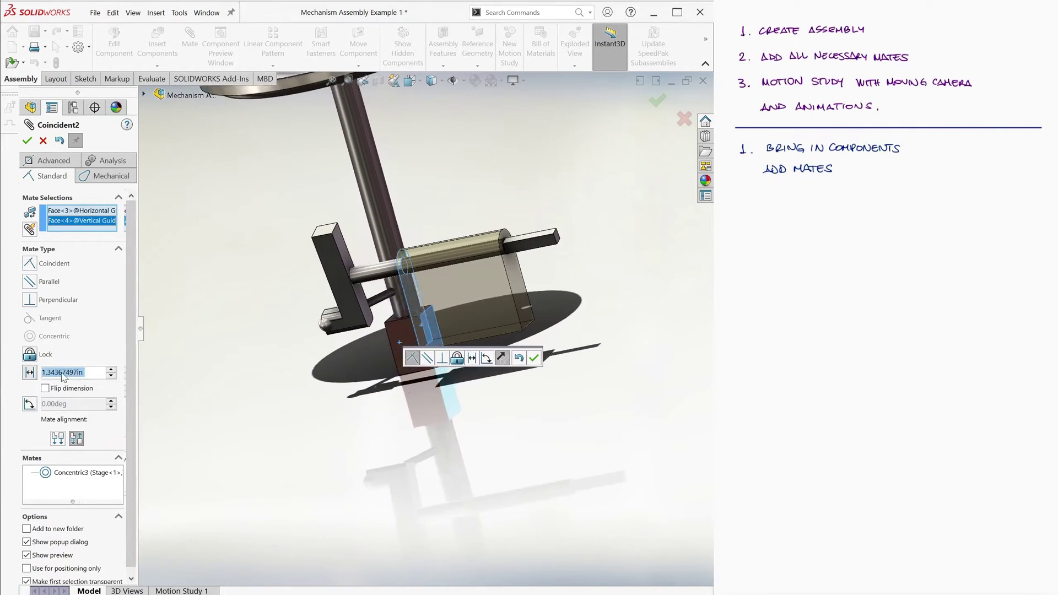
pyautogui.write('2.6')
pyautogui.press('Return')
pyautogui.press('Return')
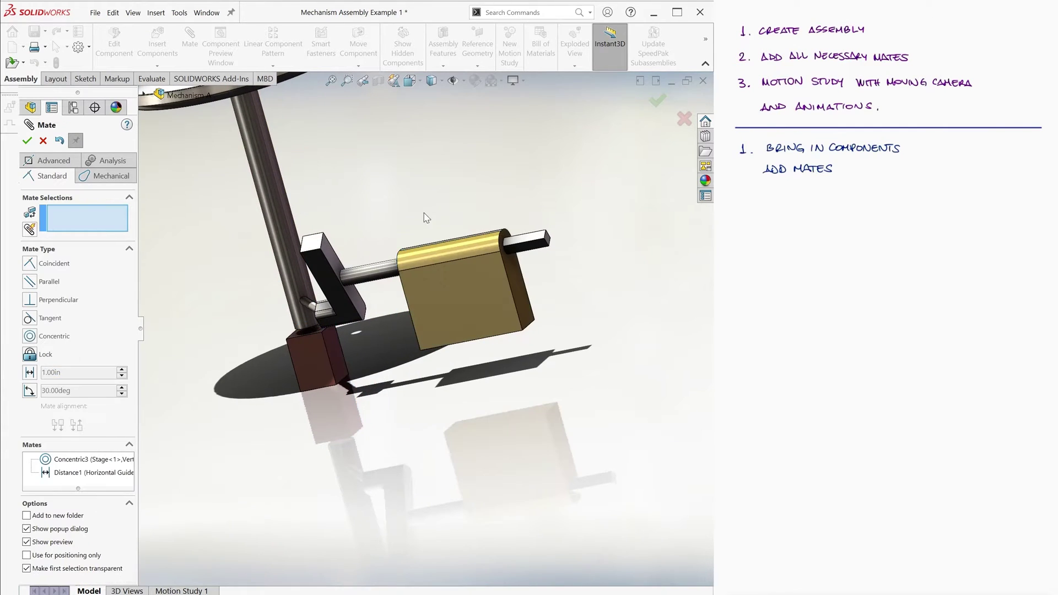
# Make the lower block's face coincident with the yellow slider's face.
pyautogui.click(310, 361)
pyautogui.click(450, 311)
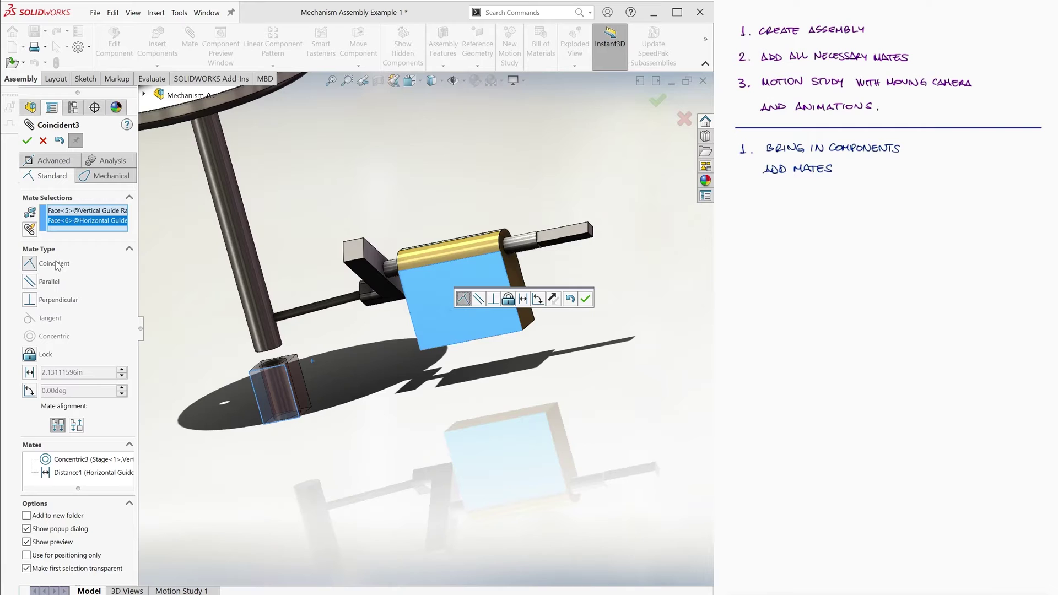
pyautogui.click(589, 300)
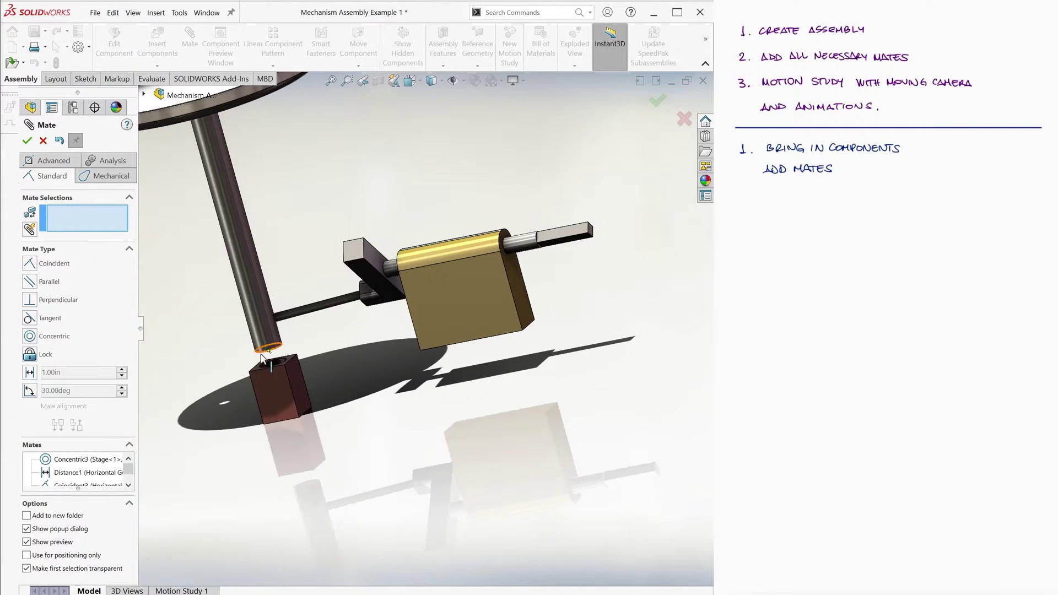
# Add a 2.6 distance mate between the vertical block and the slider's top face.
pyautogui.moveTo(261, 362); pyautogui.dragTo(456, 370, button='middle')
pyautogui.click(302, 339)
pyautogui.click(601, 233)
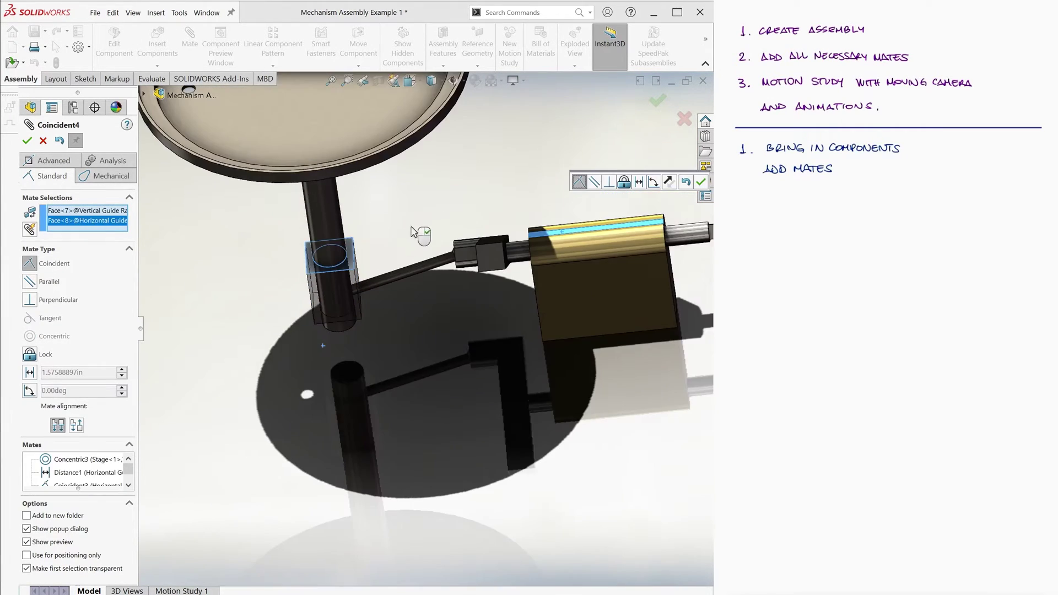
pyautogui.click(29, 372)
pyautogui.write('2.6')
pyautogui.press('Return')
pyautogui.scroll(5, 221, 253)
pyautogui.moveTo(220, 253); pyautogui.dragTo(458, 291, button='middle')
# Close the mate editor and drag the stage down and up to test its travel.
pyautogui.click(27, 140)
pyautogui.click(391, 119)
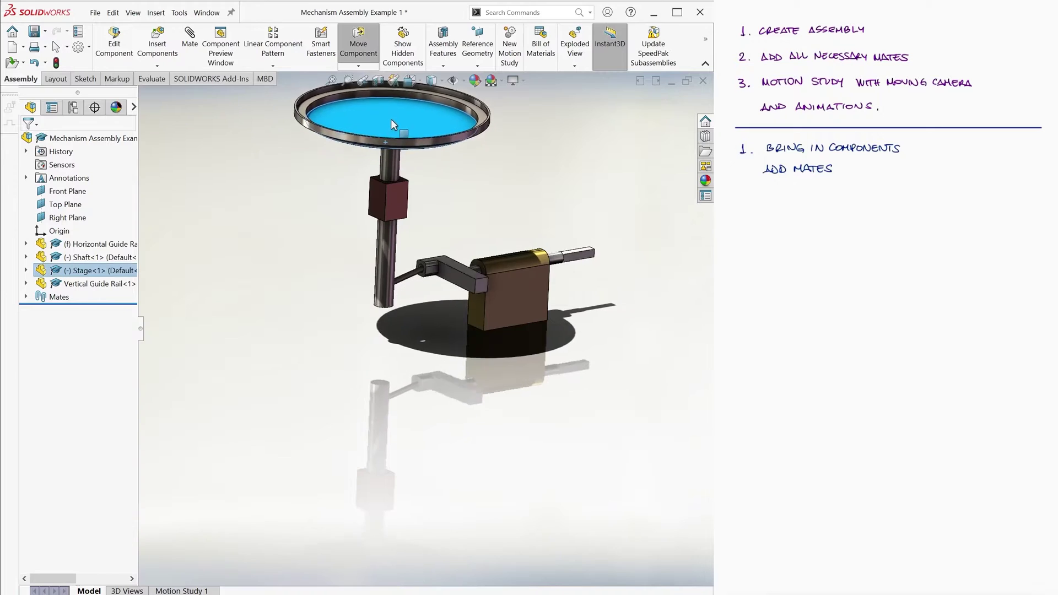
pyautogui.moveTo(391, 117)
pyautogui.mouseDown()
pyautogui.moveTo(388, 150)
pyautogui.moveTo(393, 110)
pyautogui.moveTo(391, 134)
pyautogui.mouseUp()
pyautogui.press('f')
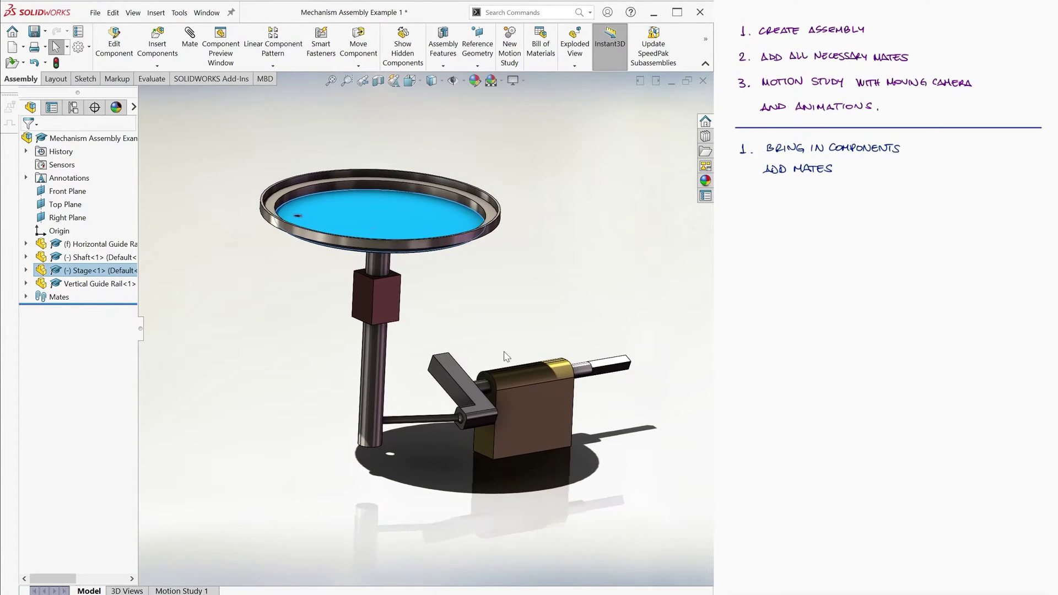
# Rotate the crank to drive the stage, then switch to the isometric view (Ctrl+7).
pyautogui.moveTo(497, 379); pyautogui.dragTo(474, 363)
pyautogui.press('Escape')
pyautogui.moveTo(473, 364); pyautogui.dragTo(551, 396, button='middle')
pyautogui.scroll(-4, 565, 411)
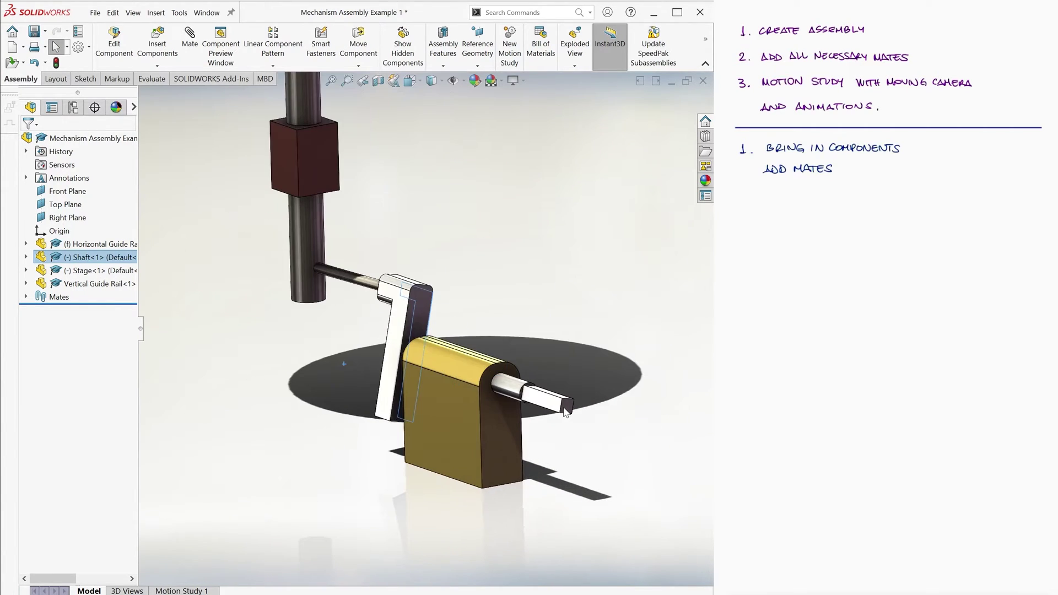
pyautogui.press('f')
pyautogui.moveTo(458, 430); pyautogui.dragTo(488, 373)
pyautogui.press('Escape')
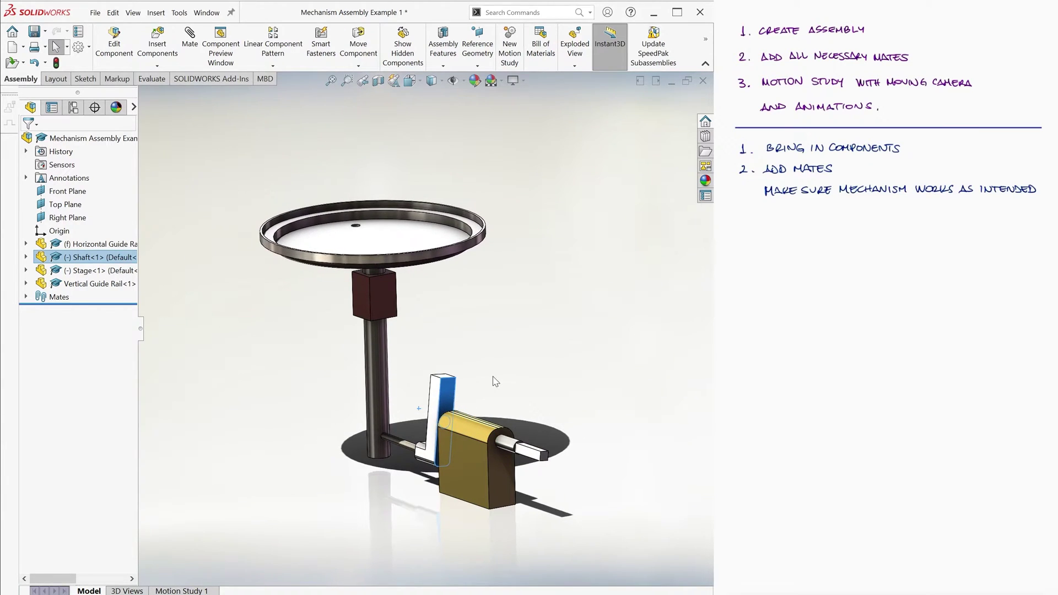
pyautogui.hotkey('ctrl', '7')
pyautogui.click(520, 231)
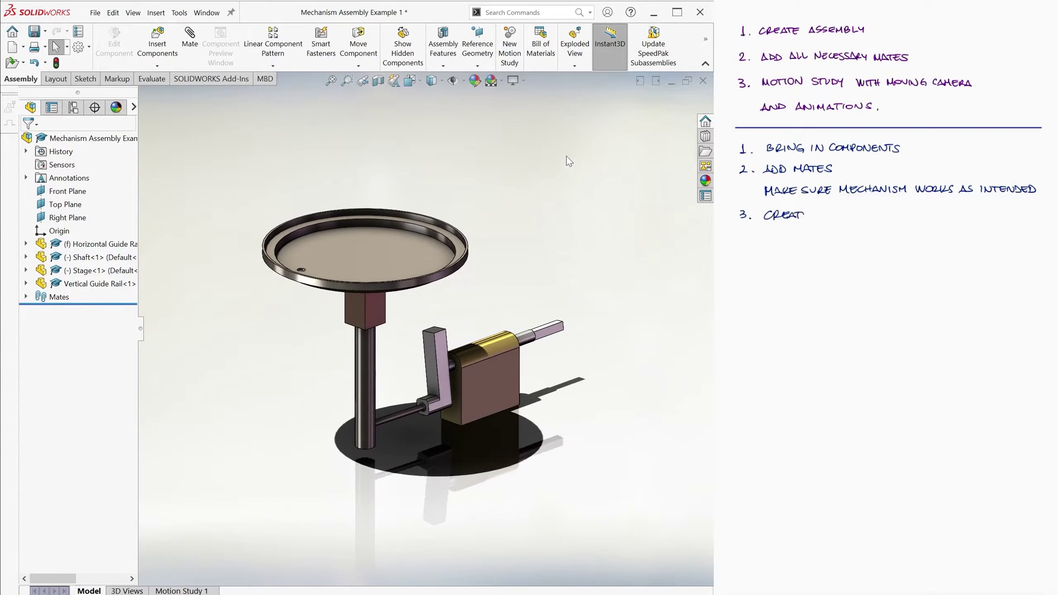
# Start an exploded view and move the Vertical Guide Rail up and along X.
pyautogui.click(574, 49)
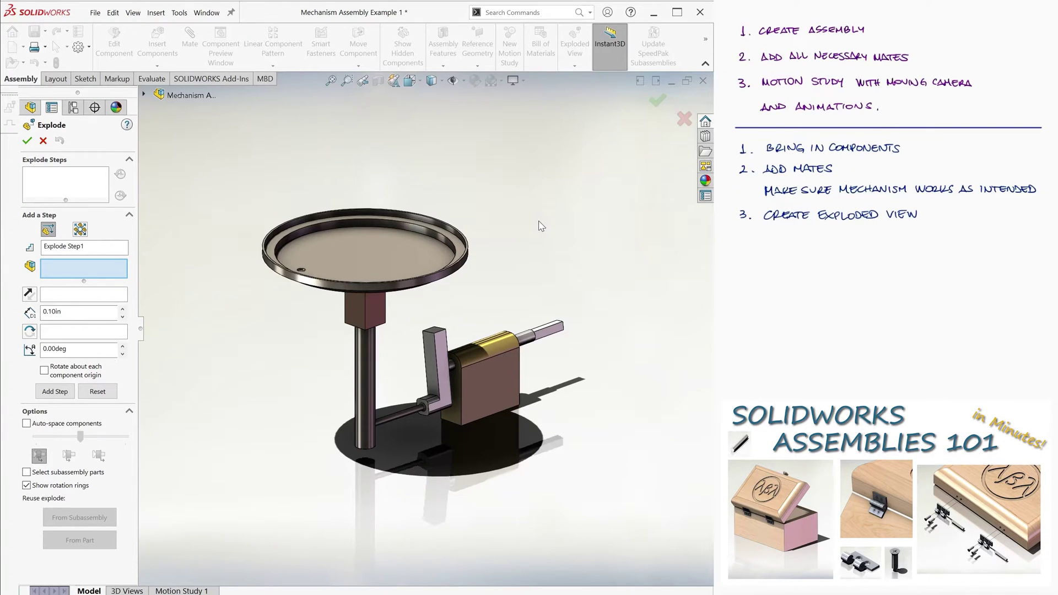
pyautogui.moveTo(393, 256); pyautogui.dragTo(393, 194)
pyautogui.moveTo(379, 311); pyautogui.dragTo(540, 475)
pyautogui.rightClick(540, 474)
# Raise the Stage and pull the Shaft out along Z to 7.175in as explode steps.
pyautogui.click(364, 292)
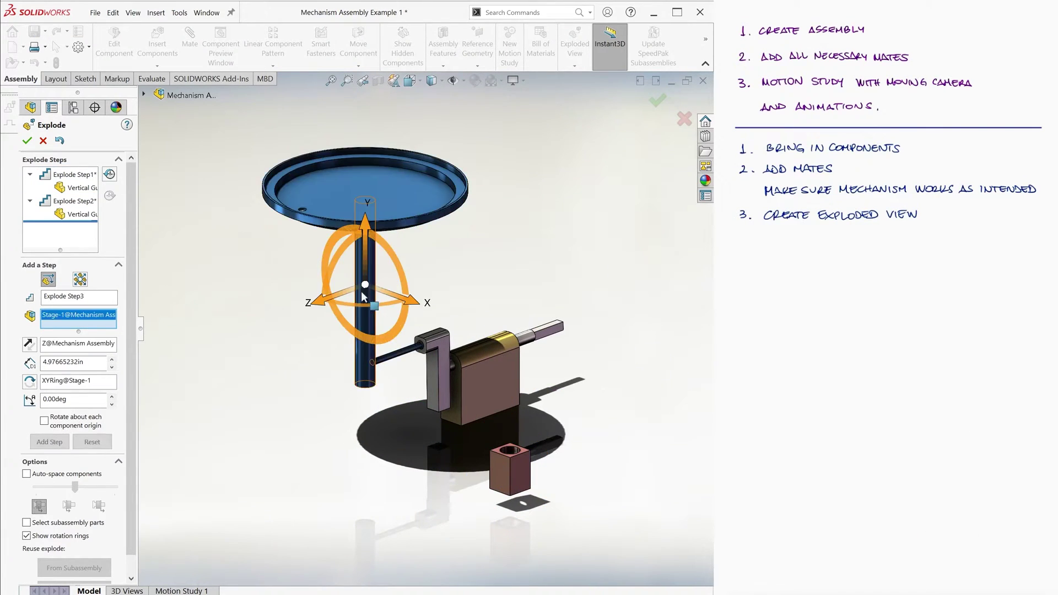
pyautogui.moveTo(364, 246); pyautogui.dragTo(305, 173)
pyautogui.rightClick(305, 174)
pyautogui.click(473, 352)
pyautogui.moveTo(473, 351); pyautogui.dragTo(256, 413)
pyautogui.rightClick(256, 413)
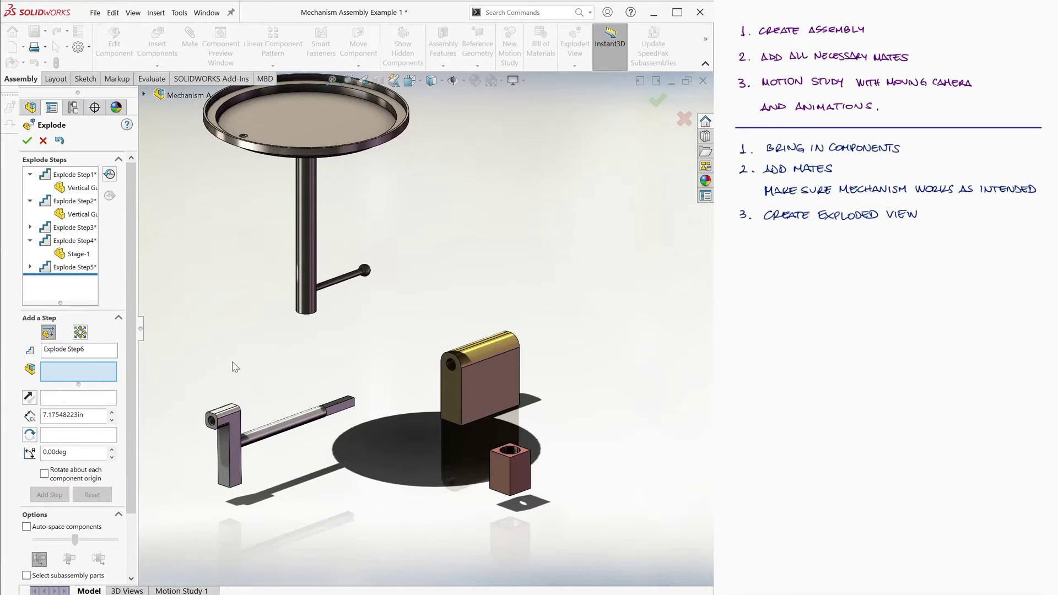
pyautogui.click(27, 141)
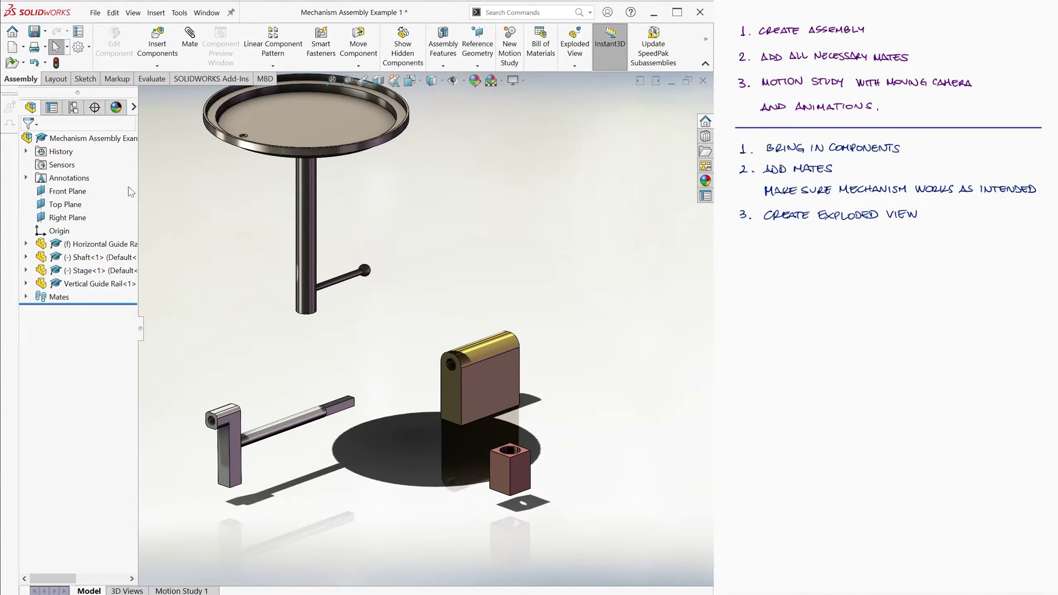
# Play Animate collapse, Animate explode, then Animate collapse again on the top assembly.
pyautogui.rightClick(88, 141)
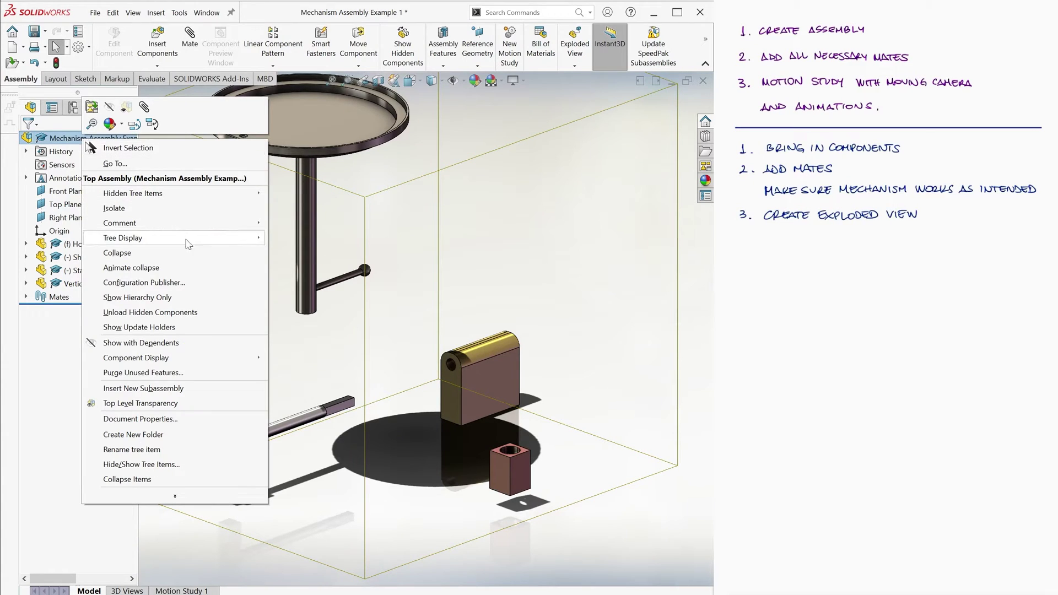
pyautogui.click(200, 269)
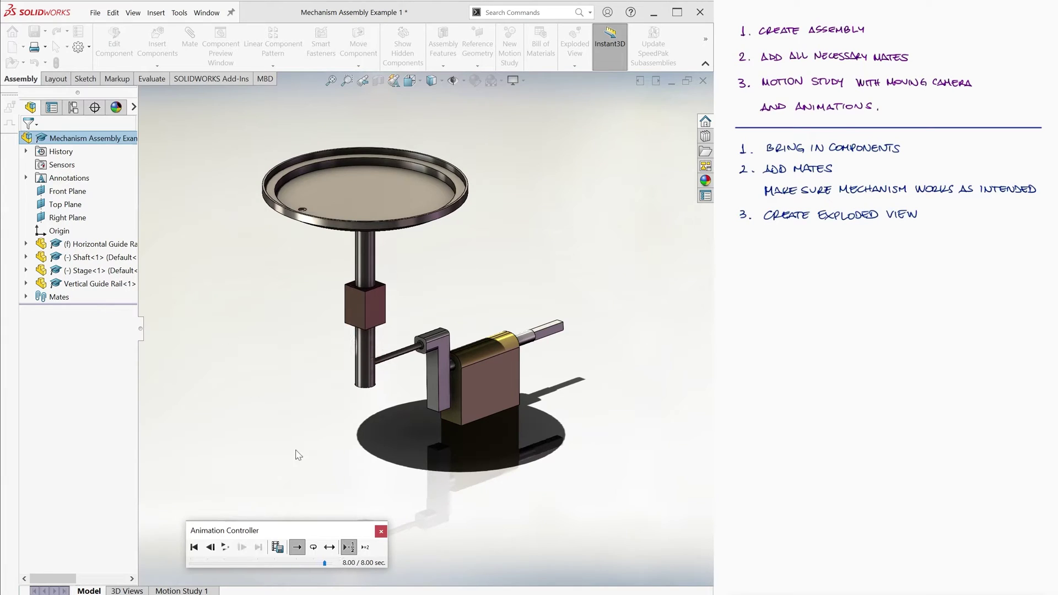
pyautogui.click(381, 531)
pyautogui.rightClick(83, 137)
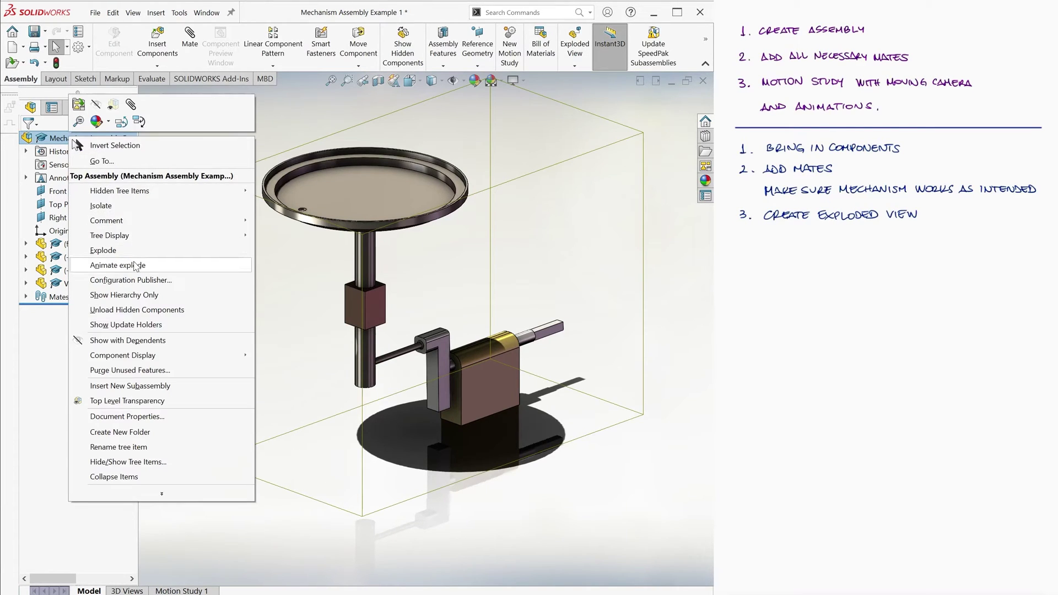
pyautogui.click(189, 269)
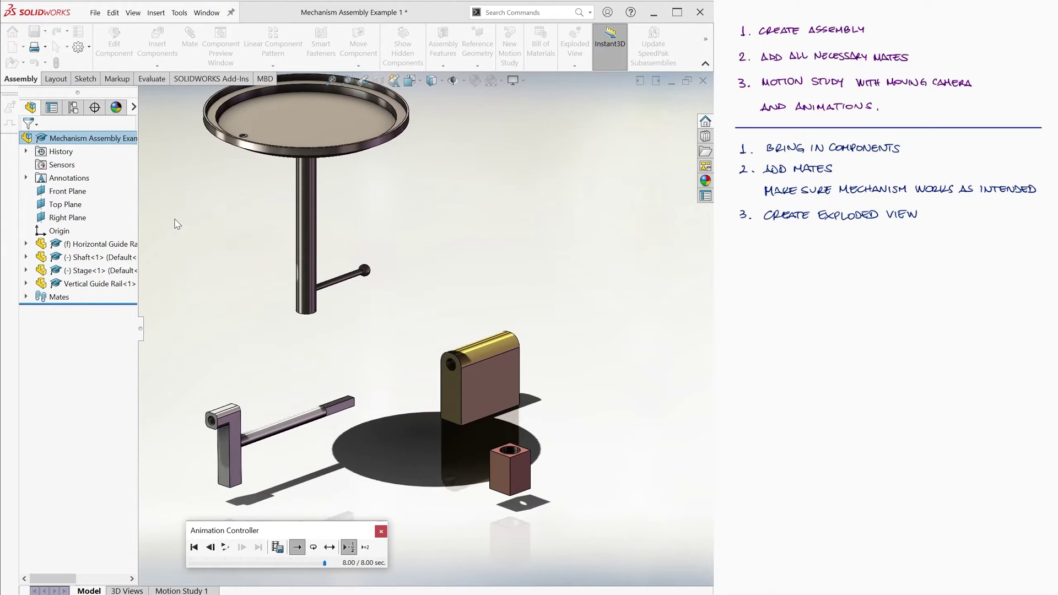
pyautogui.click(381, 532)
pyautogui.rightClick(70, 138)
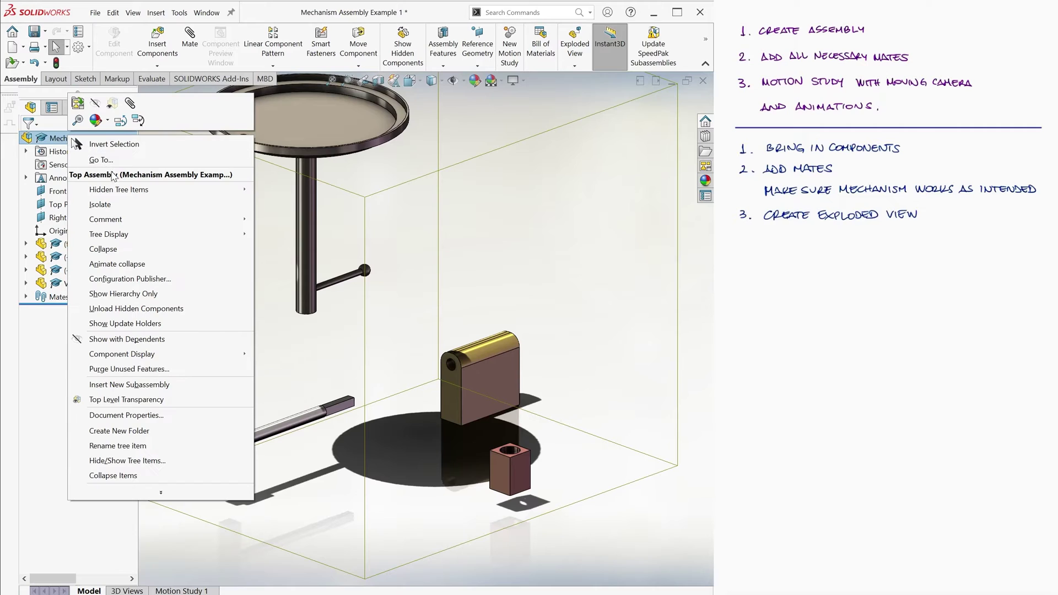
pyautogui.click(180, 269)
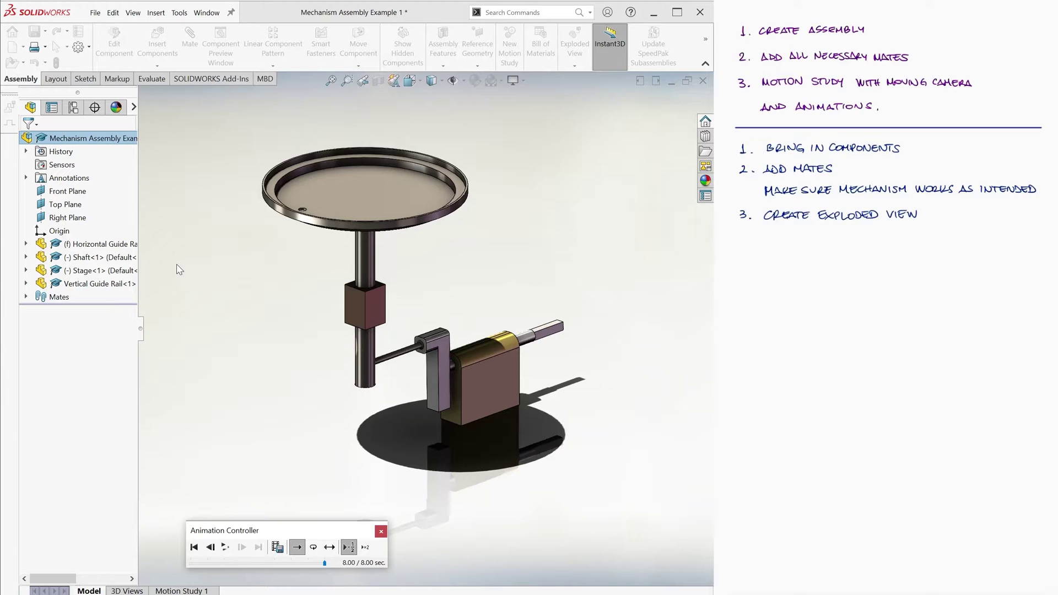
# Switch to Motion Study 1, widening the component tree and making the timeline taller.
pyautogui.click(381, 531)
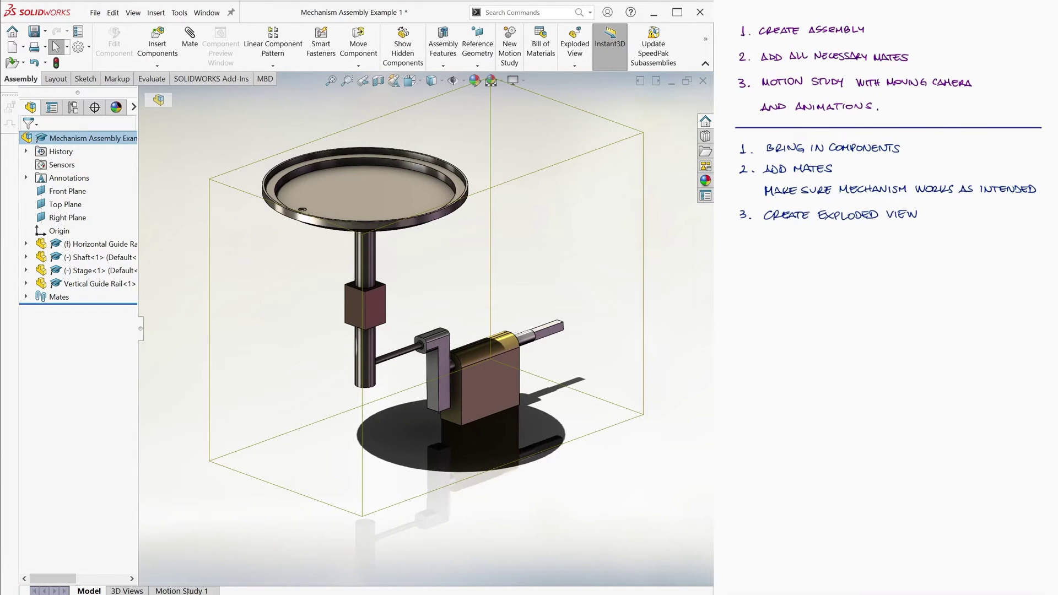
pyautogui.click(181, 591)
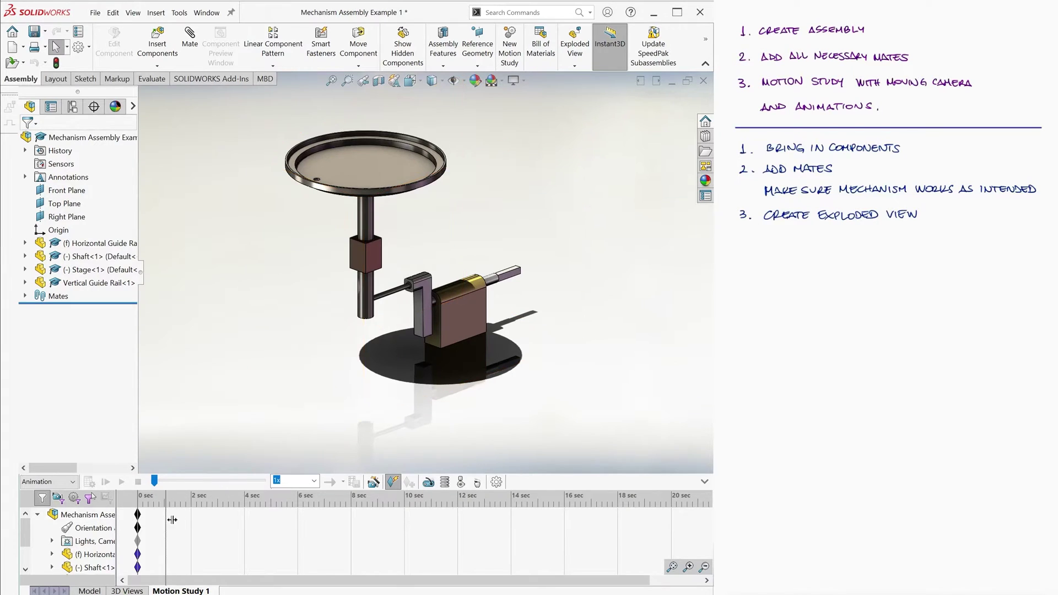
pyautogui.moveTo(178, 519); pyautogui.dragTo(211, 519)
pyautogui.moveTo(568, 473); pyautogui.dragTo(568, 443)
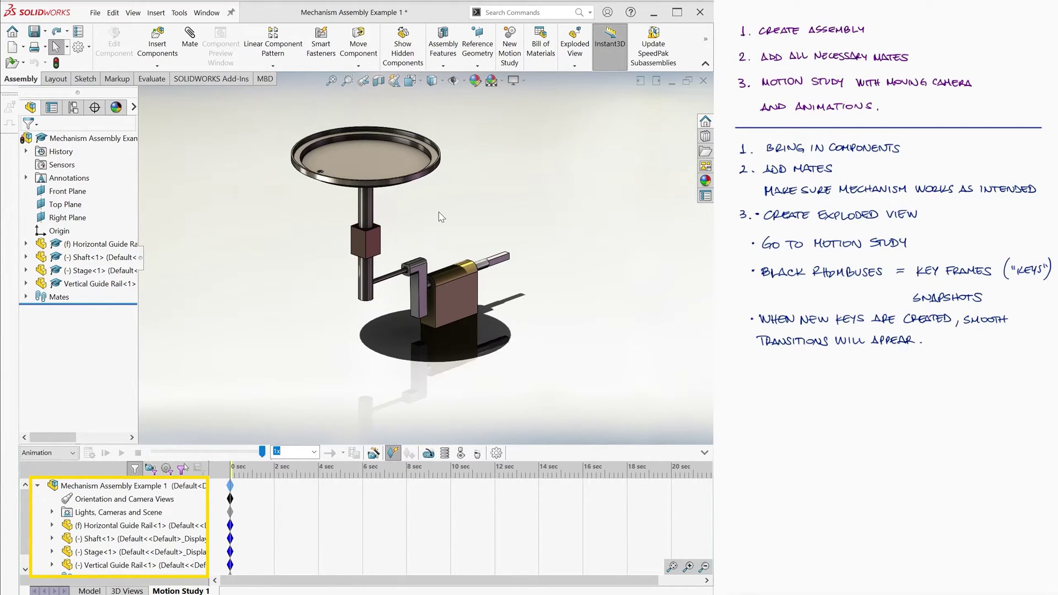
# Key the Stage moving down at 2 sec and repositioned at 6 sec, calculating each time.
pyautogui.moveTo(231, 470); pyautogui.dragTo(274, 473)
pyautogui.moveTo(378, 164); pyautogui.dragTo(381, 187)
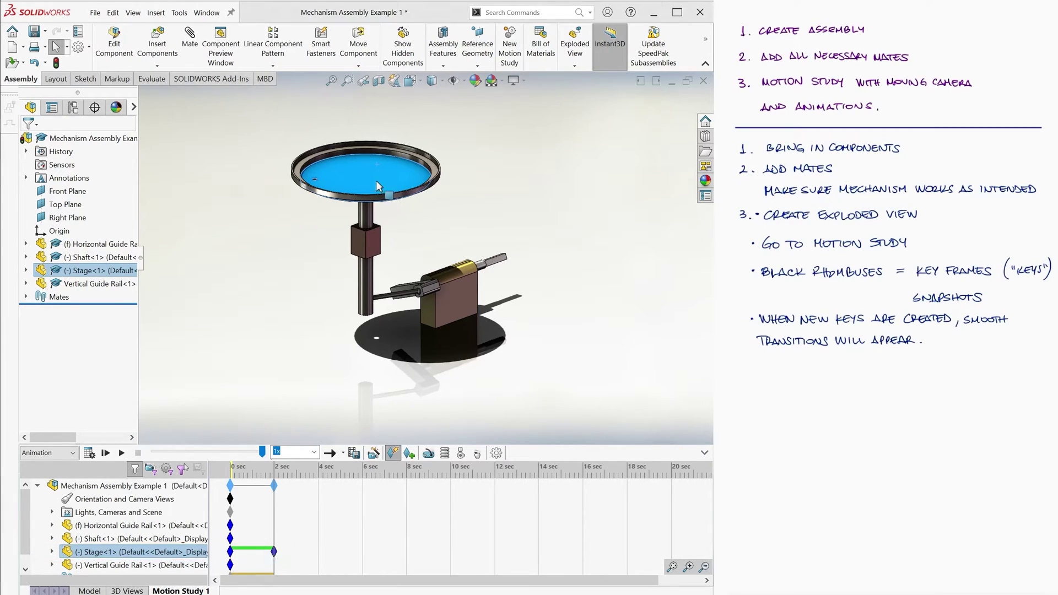
pyautogui.moveTo(531, 444); pyautogui.dragTo(541, 416)
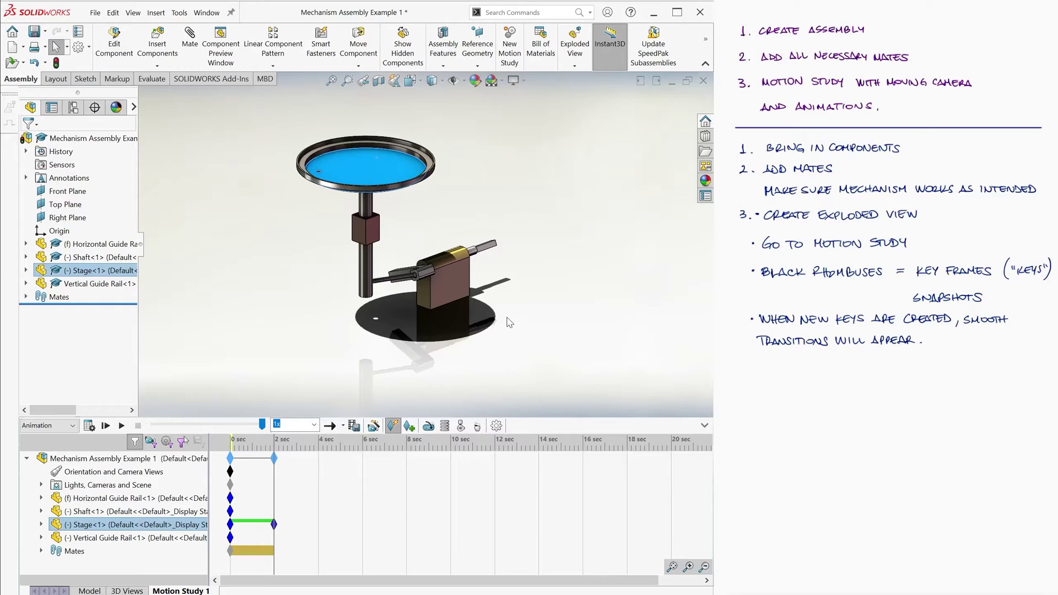
pyautogui.click(89, 427)
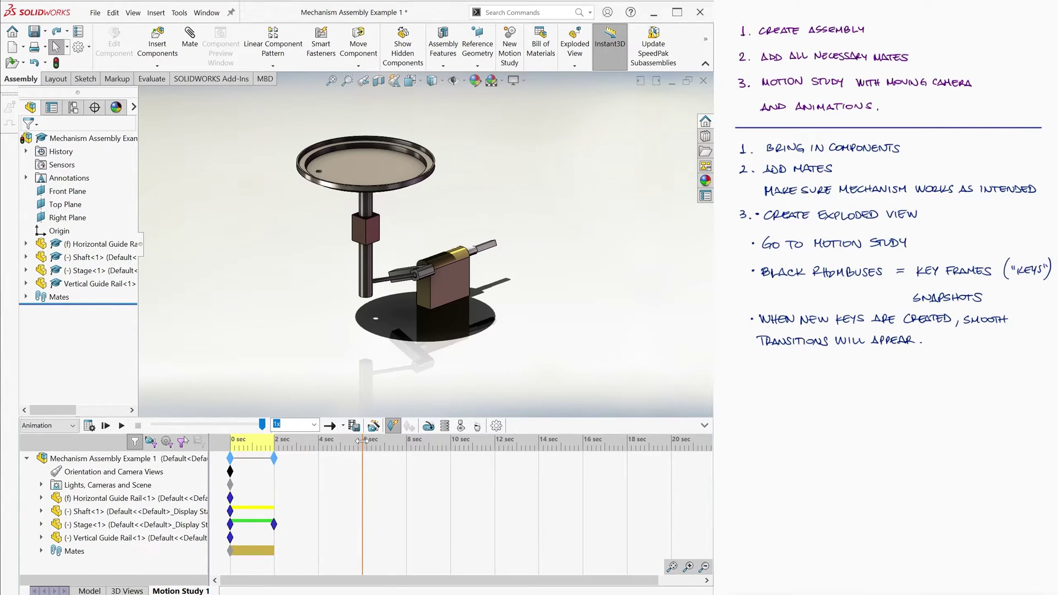
pyautogui.moveTo(380, 177); pyautogui.dragTo(380, 168)
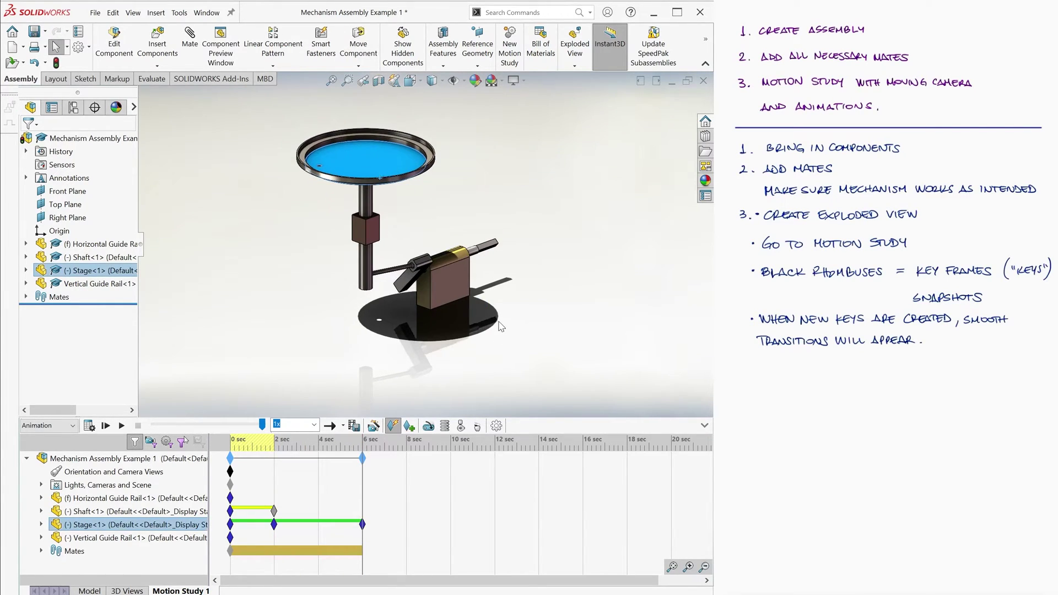
pyautogui.click(91, 427)
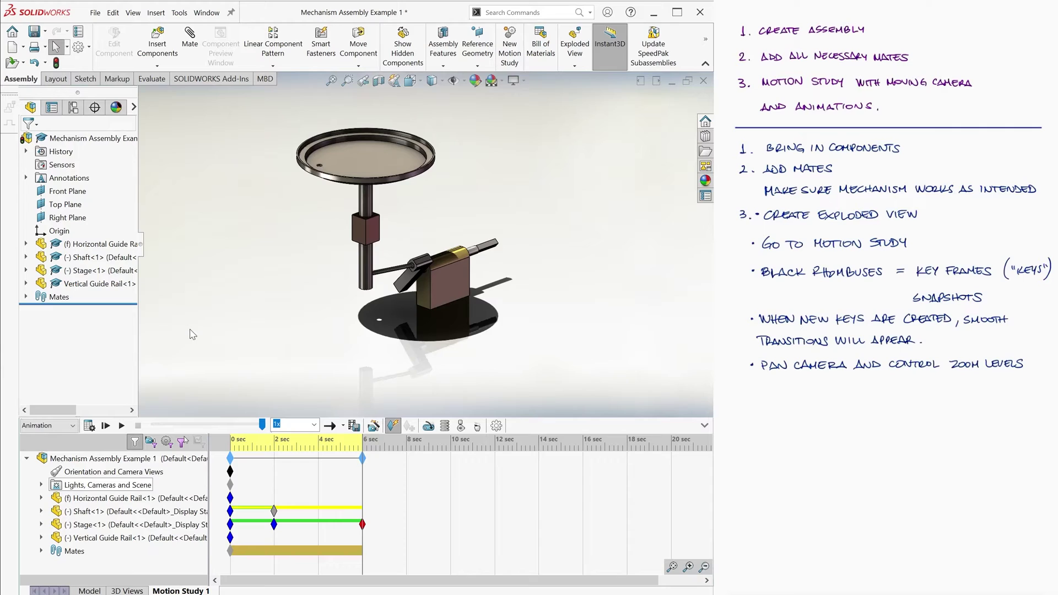
# Uncheck Disable View Key Creation, zoom and orbit in at 6 sec, then calculate.
pyautogui.rightClick(156, 474)
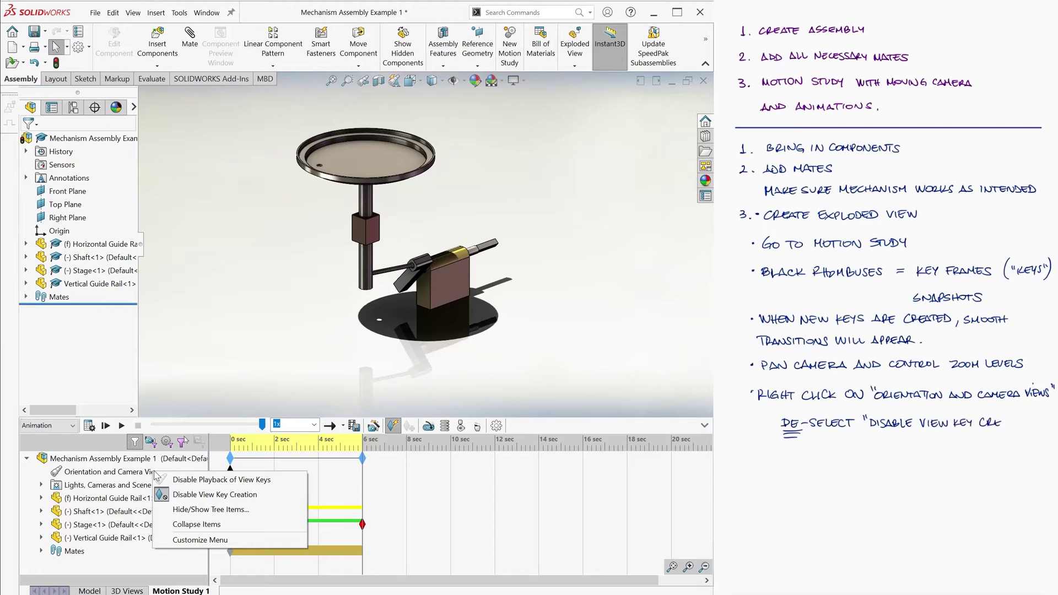
pyautogui.click(198, 494)
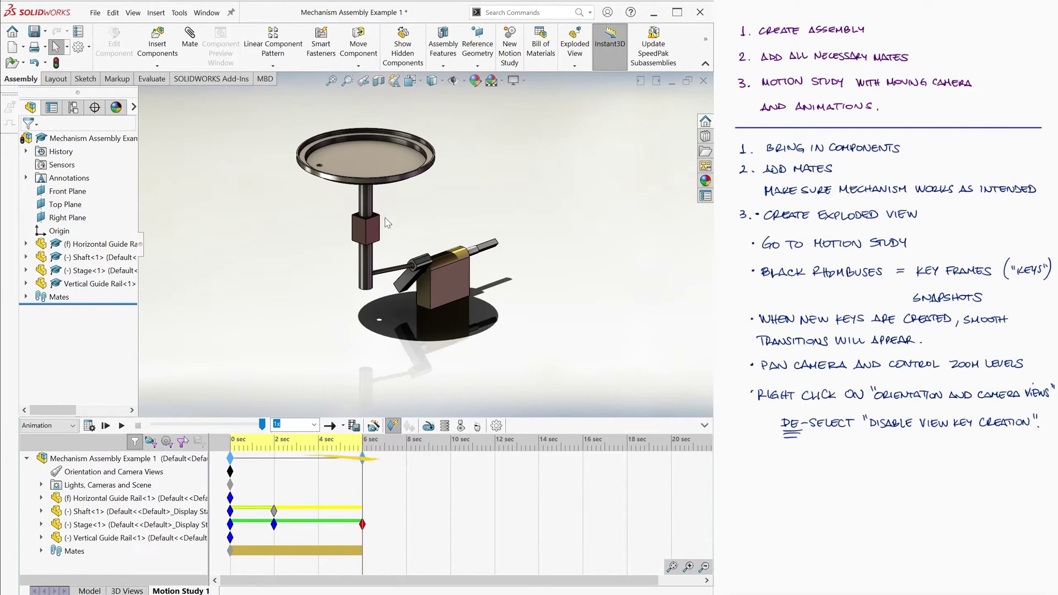
pyautogui.scroll(-3, 388, 221)
pyautogui.moveTo(424, 246); pyautogui.dragTo(462, 252, button='middle')
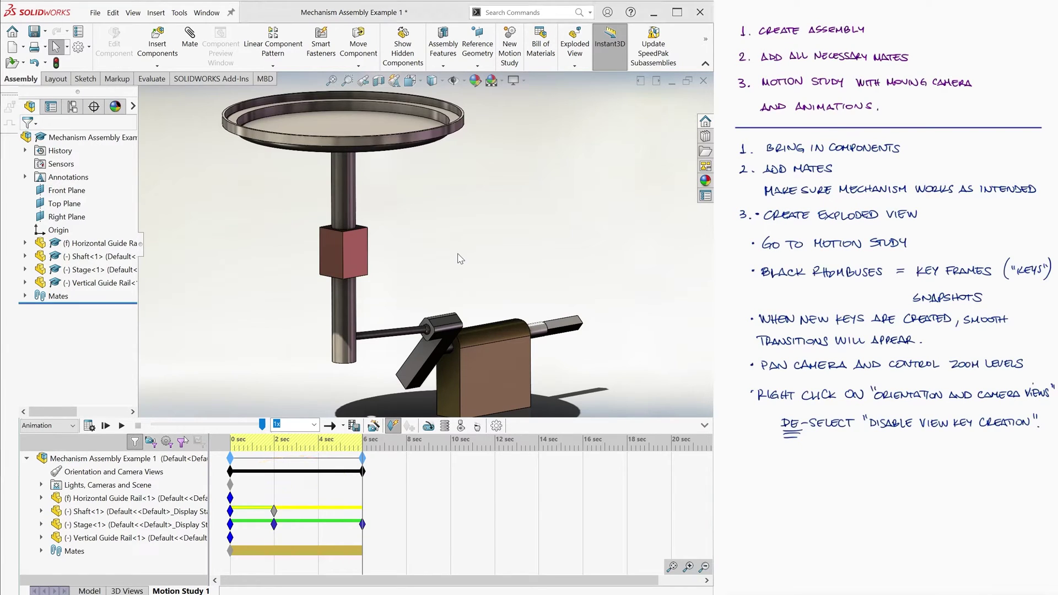
pyautogui.click(89, 426)
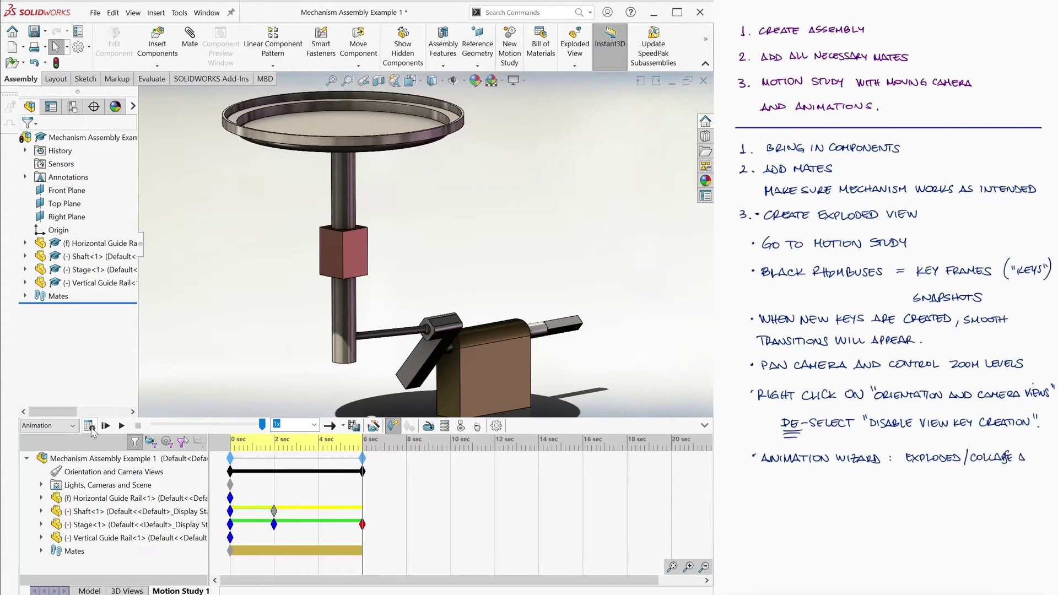
# Add an Animation Wizard explode lasting 7 sec starting at 6 sec, then calculate.
pyautogui.click(374, 426)
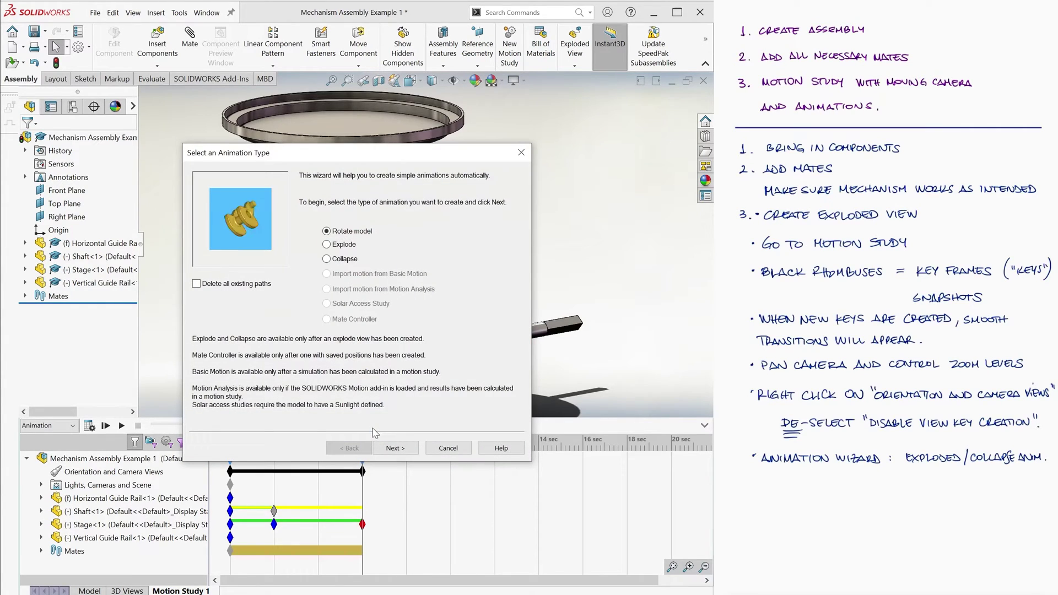
pyautogui.click(327, 244)
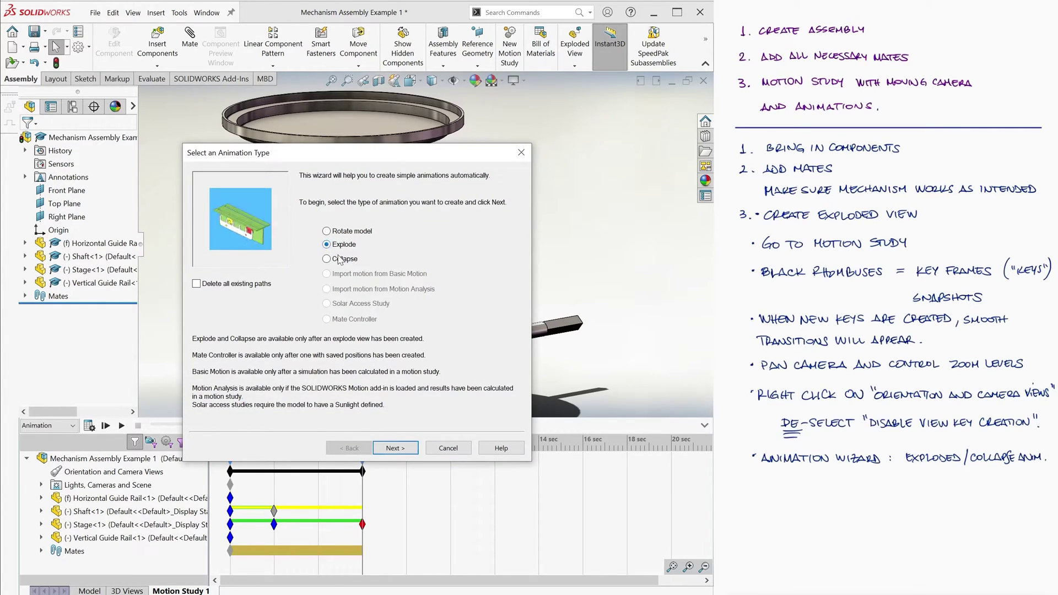
pyautogui.click(402, 448)
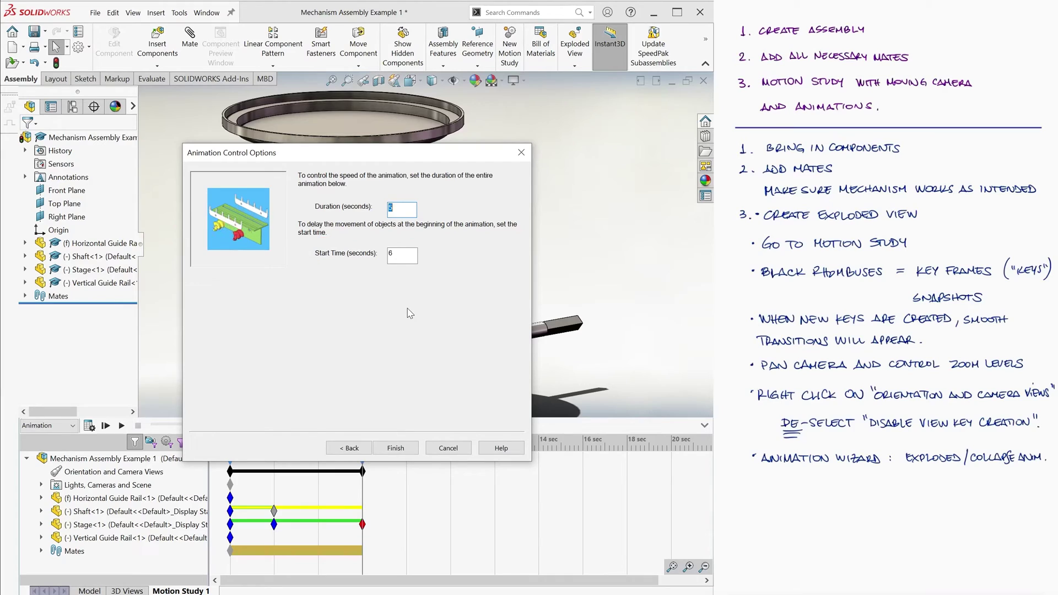
pyautogui.press('Tab')
pyautogui.hotkey('shift', 'Tab')
pyautogui.press('BackSpace')
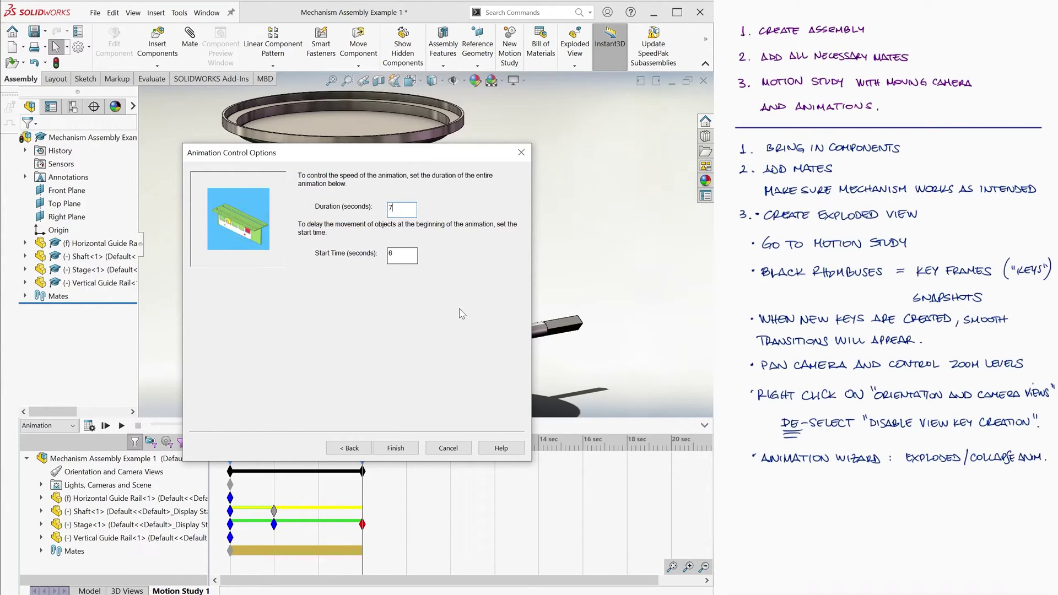
pyautogui.click(396, 446)
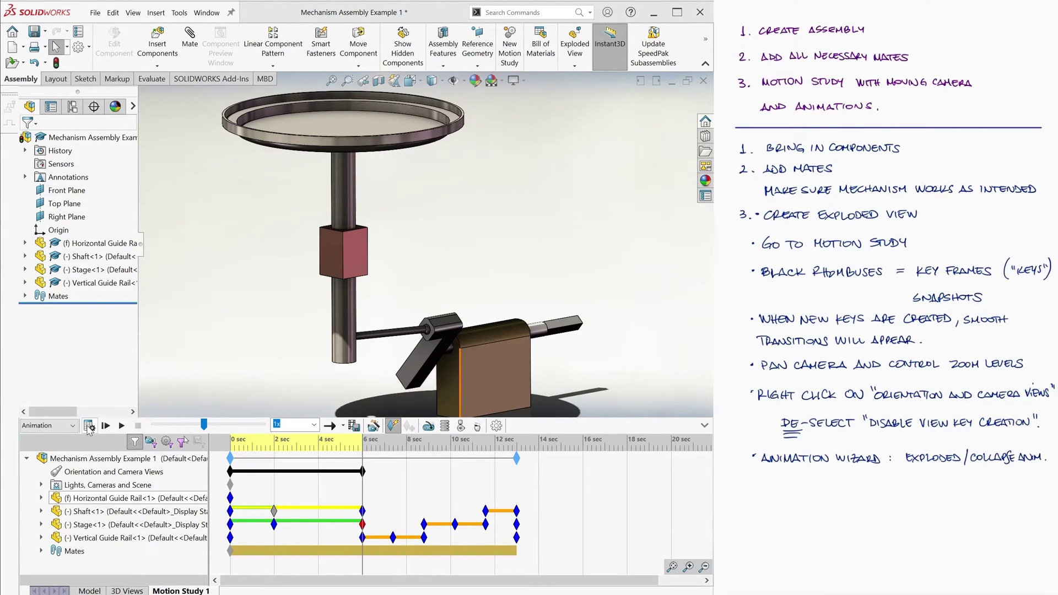
pyautogui.click(88, 427)
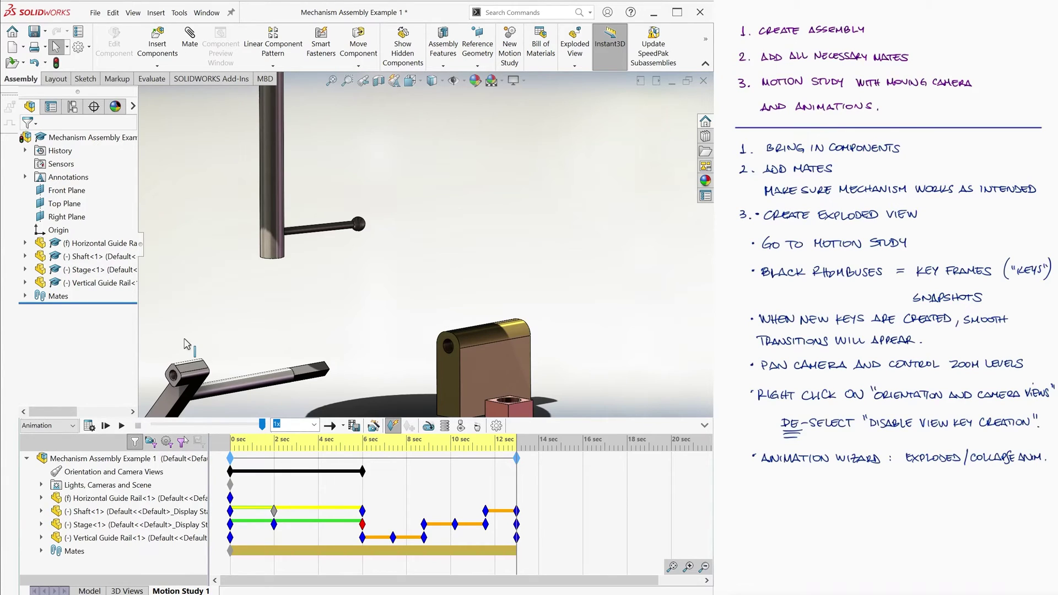
# Add a 2-second Collapse animation with the Animation Wizard, starting at 13 seconds.
pyautogui.click(374, 425)
pyautogui.click(326, 258)
pyautogui.click(393, 448)
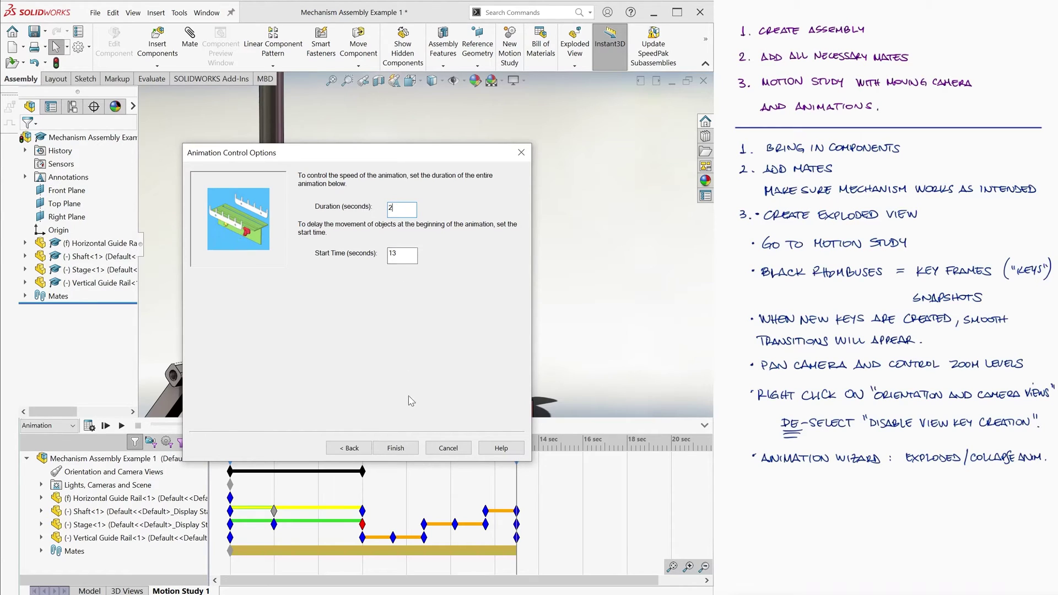
pyautogui.click(406, 449)
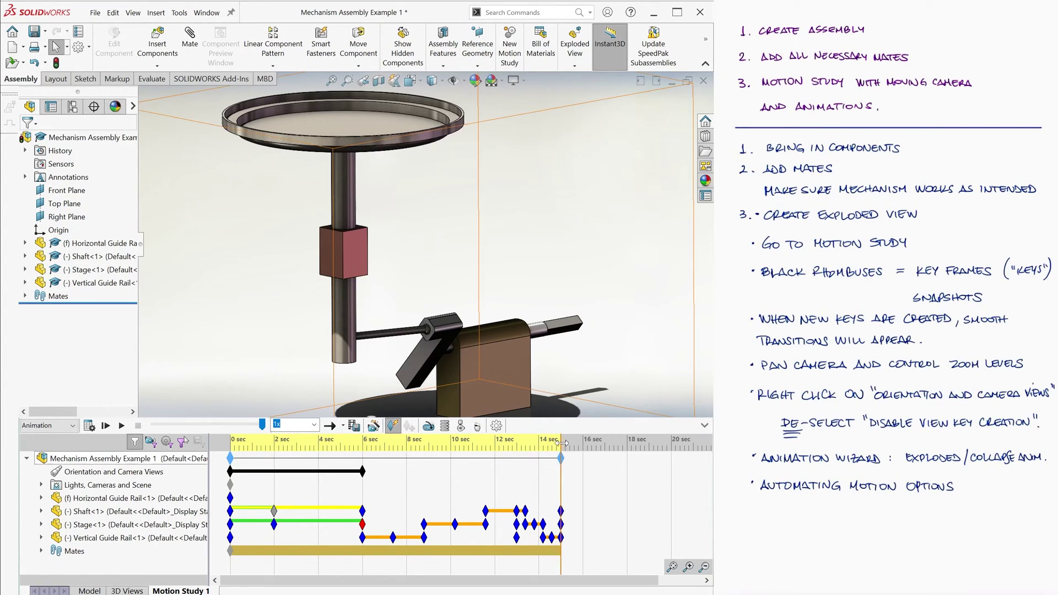
# Create a 60 RPM constant-speed rotary motor on the shaft's end face.
pyautogui.moveTo(562, 445); pyautogui.dragTo(604, 445)
pyautogui.click(428, 425)
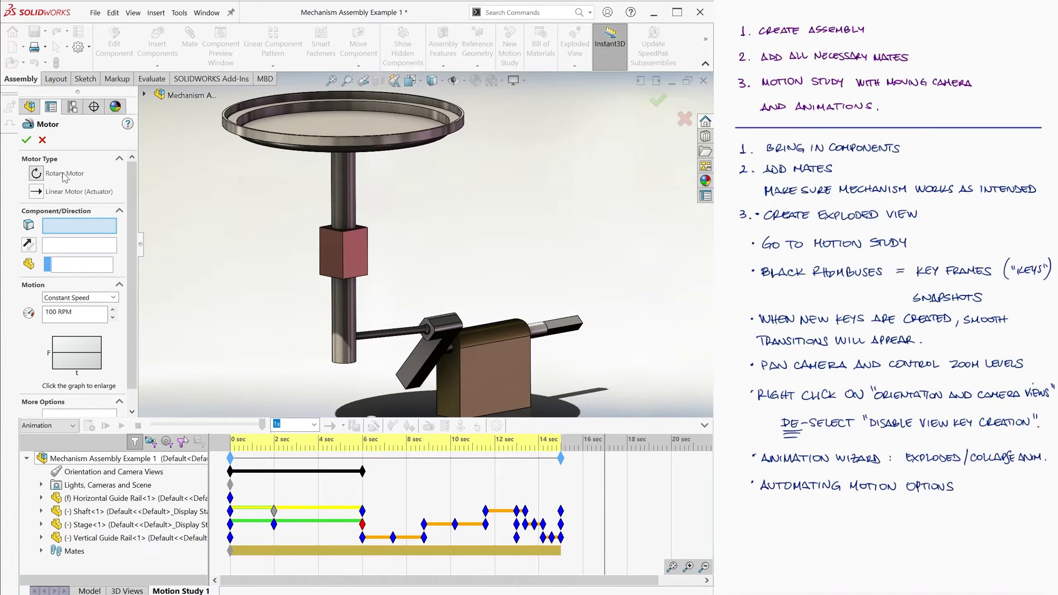
pyautogui.moveTo(560, 302); pyautogui.dragTo(492, 333, button='middle')
pyautogui.click(490, 333)
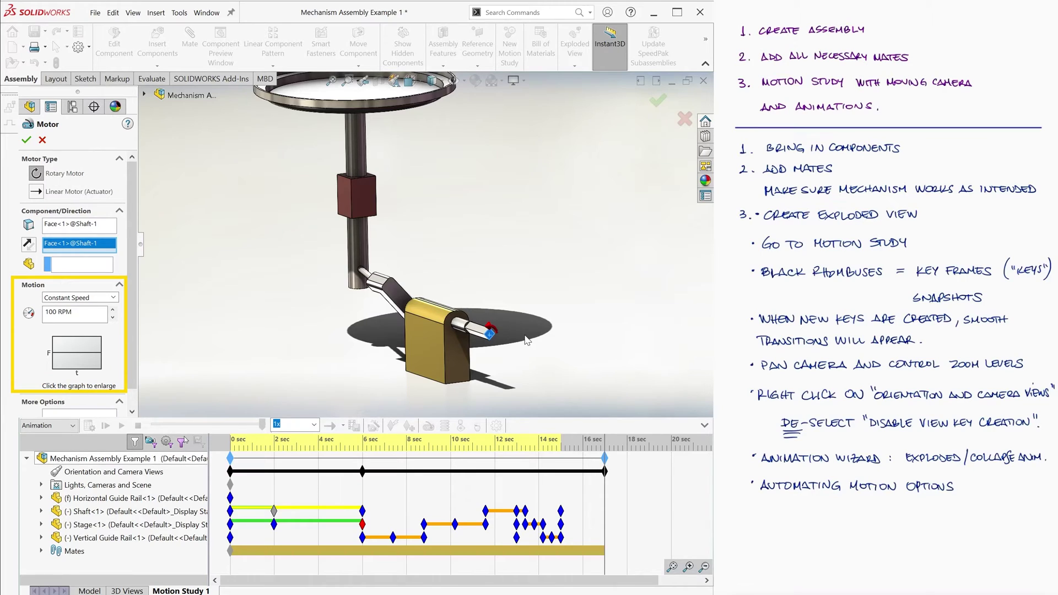
pyautogui.click(113, 298)
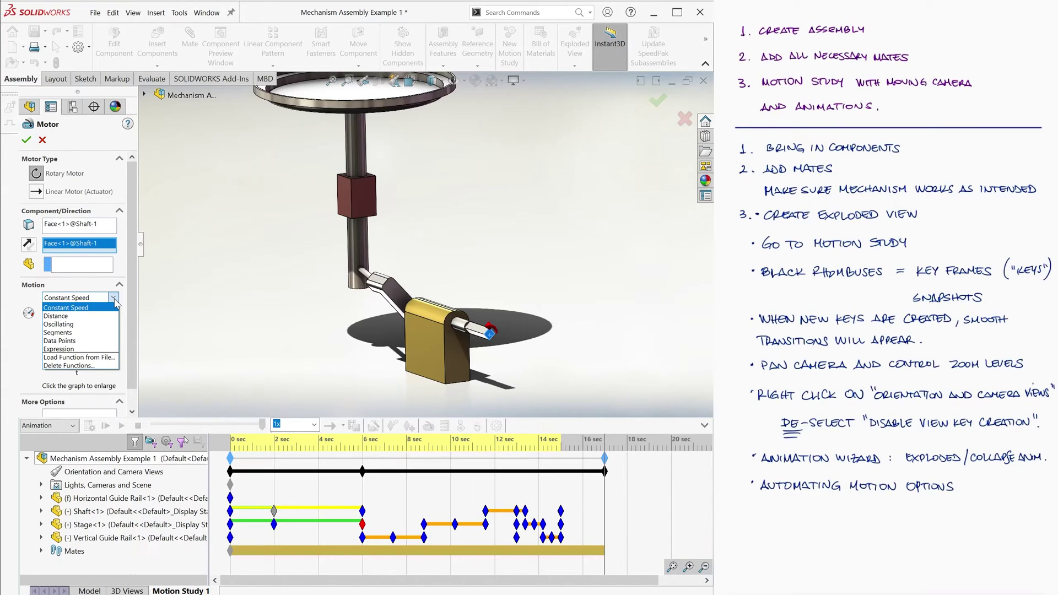
pyautogui.click(90, 308)
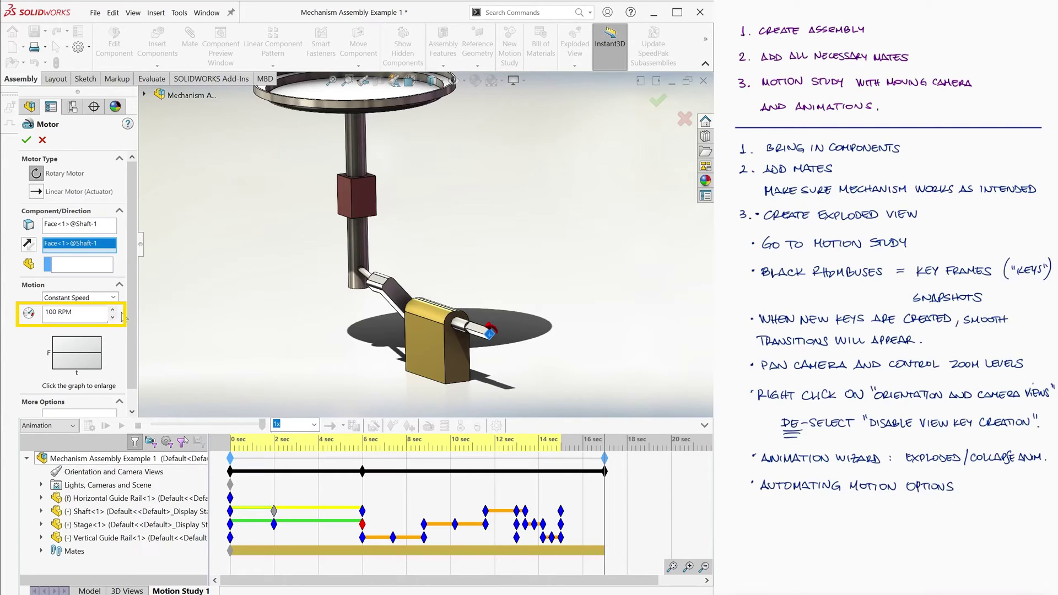
pyautogui.doubleClick(51, 311)
pyautogui.write('60')
pyautogui.click(26, 140)
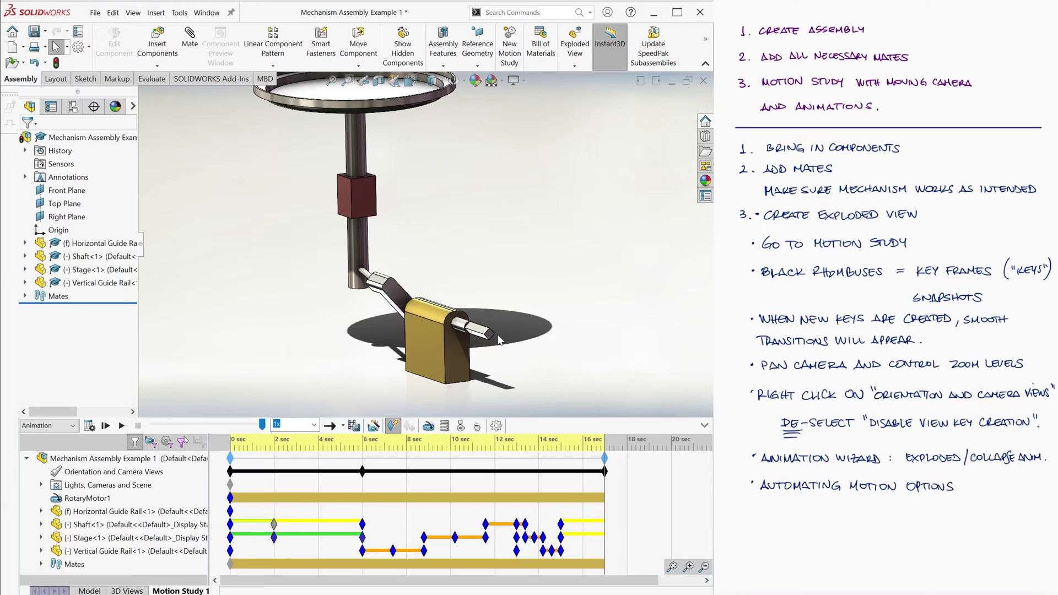
# Move the RotaryMotor1 key to start at 15 seconds and recalculate the study.
pyautogui.click(101, 498)
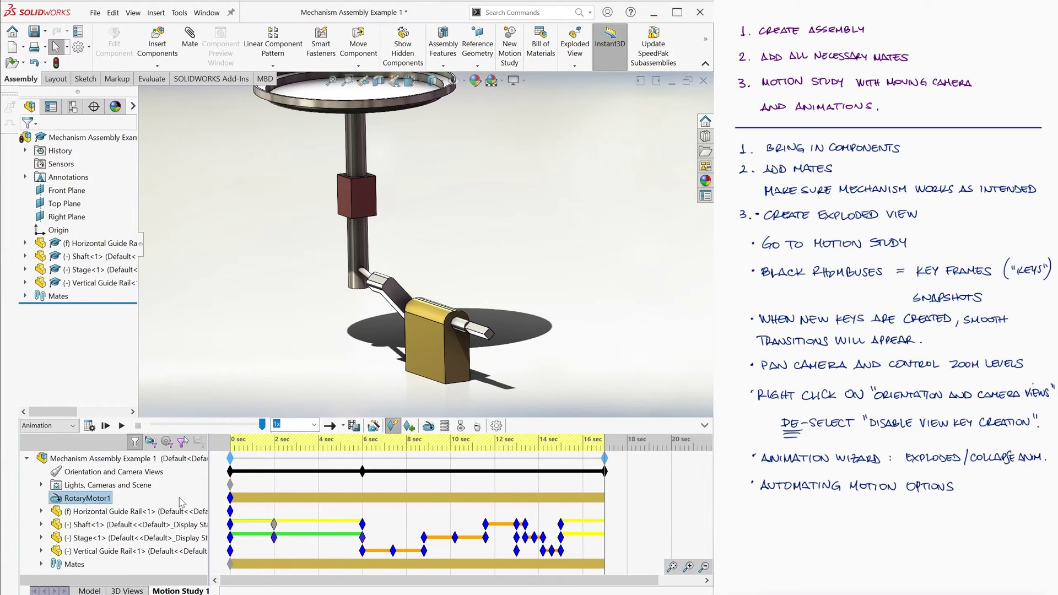
pyautogui.moveTo(231, 497); pyautogui.dragTo(561, 498)
pyautogui.click(90, 427)
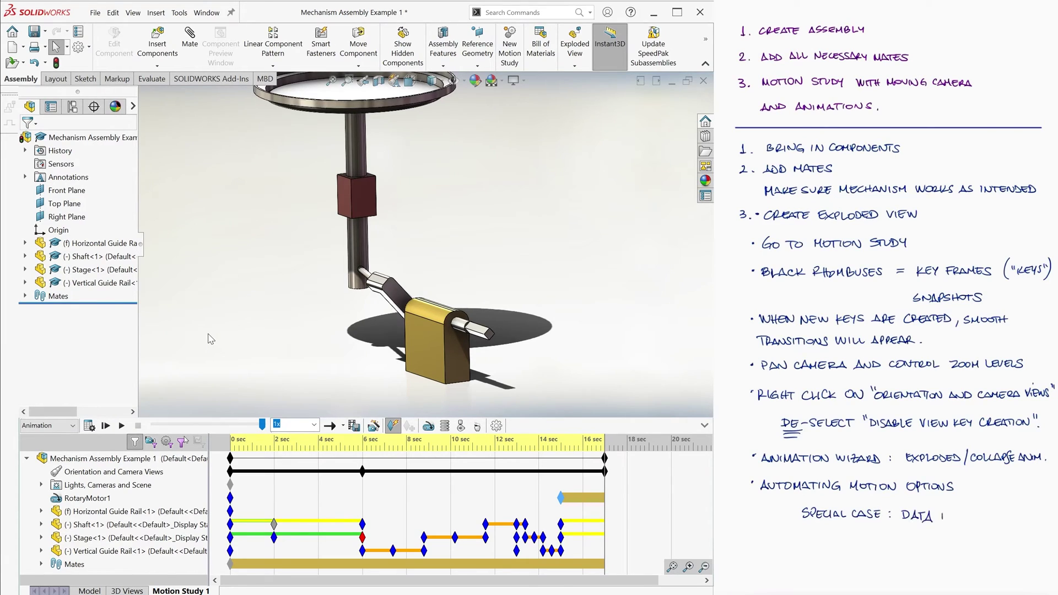
# Copy the 16-second camera orientation key and paste it at 13 seconds.
pyautogui.moveTo(237, 440); pyautogui.dragTo(516, 447)
pyautogui.click(605, 471)
pyautogui.rightClick(604, 471)
pyautogui.click(628, 384)
pyautogui.rightClick(516, 472)
pyautogui.click(537, 523)
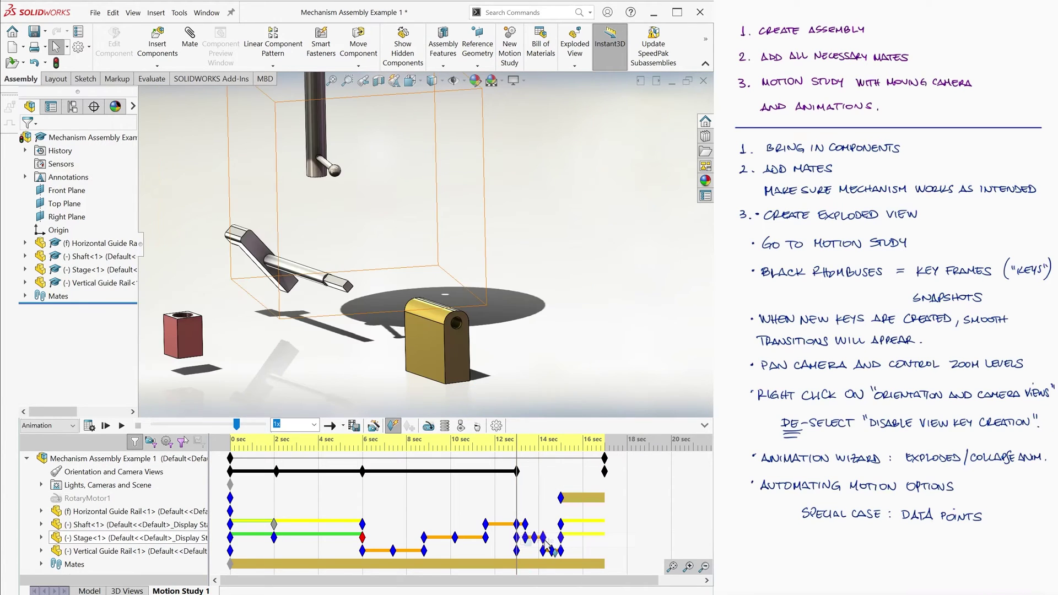
# Set a closer camera view at the 20-second mark.
pyautogui.moveTo(518, 446); pyautogui.dragTo(675, 447)
pyautogui.moveTo(386, 276); pyautogui.dragTo(408, 309, button='middle')
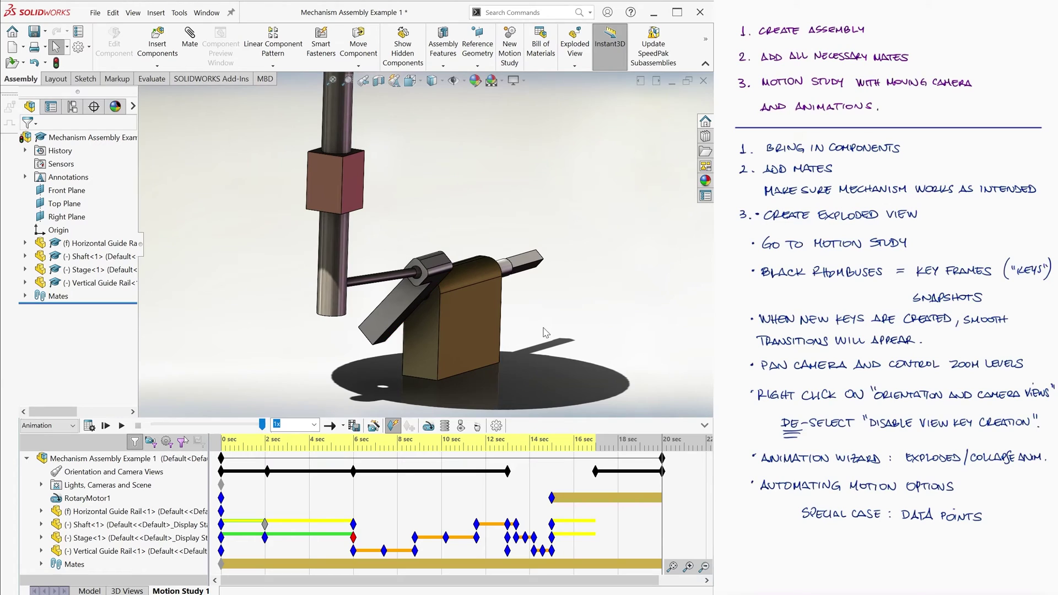
pyautogui.click(428, 426)
# Place a new motor on the shaft face using Data Points motion.
pyautogui.click(401, 303)
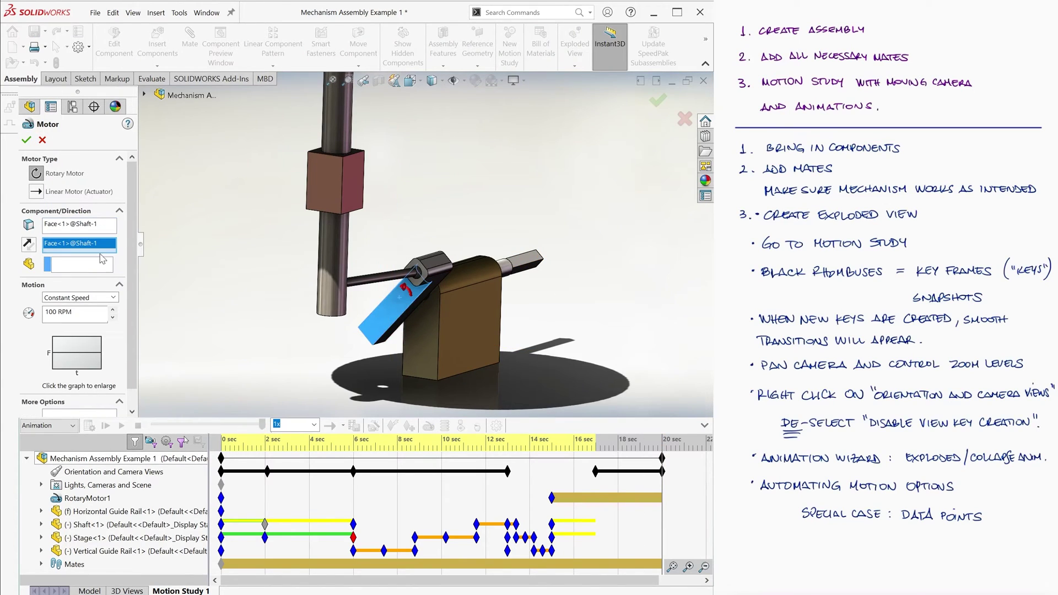
pyautogui.click(87, 298)
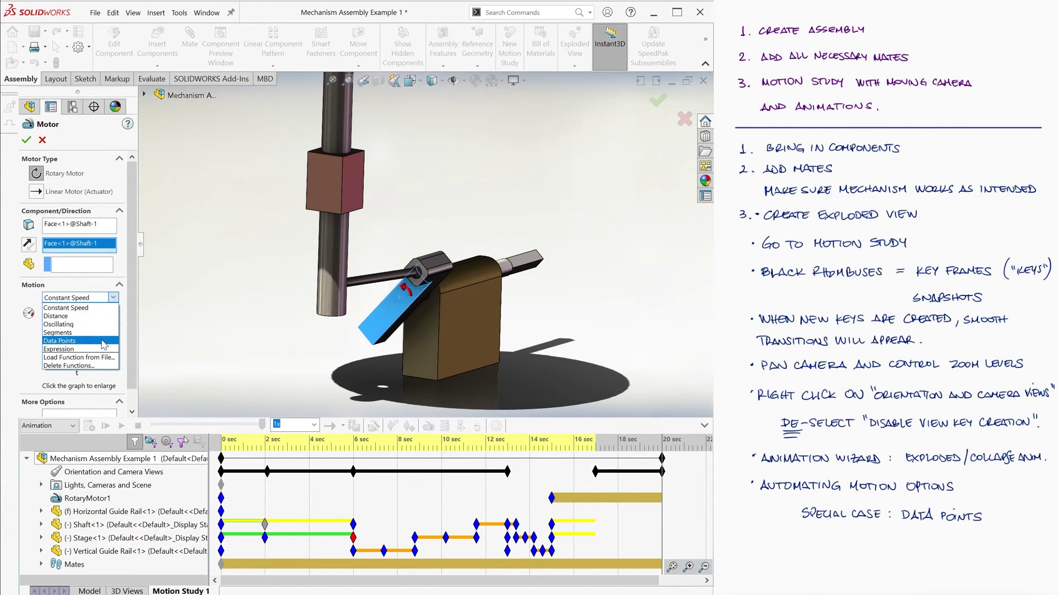
pyautogui.click(102, 341)
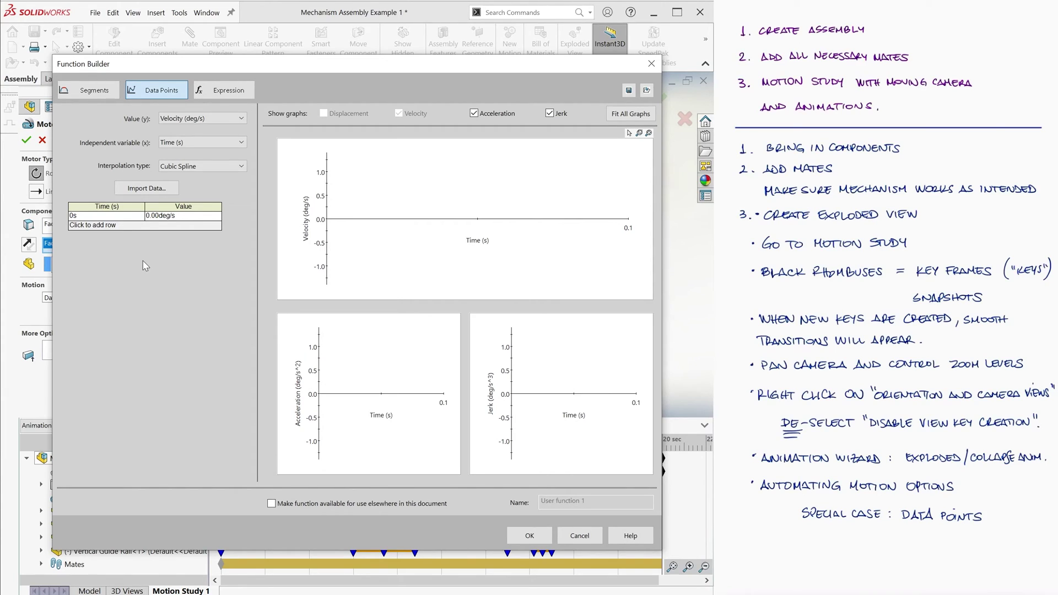
# Enter displacement data points 0, 90, 0, 45° over 20–23 s with linear interpolation.
pyautogui.click(235, 120)
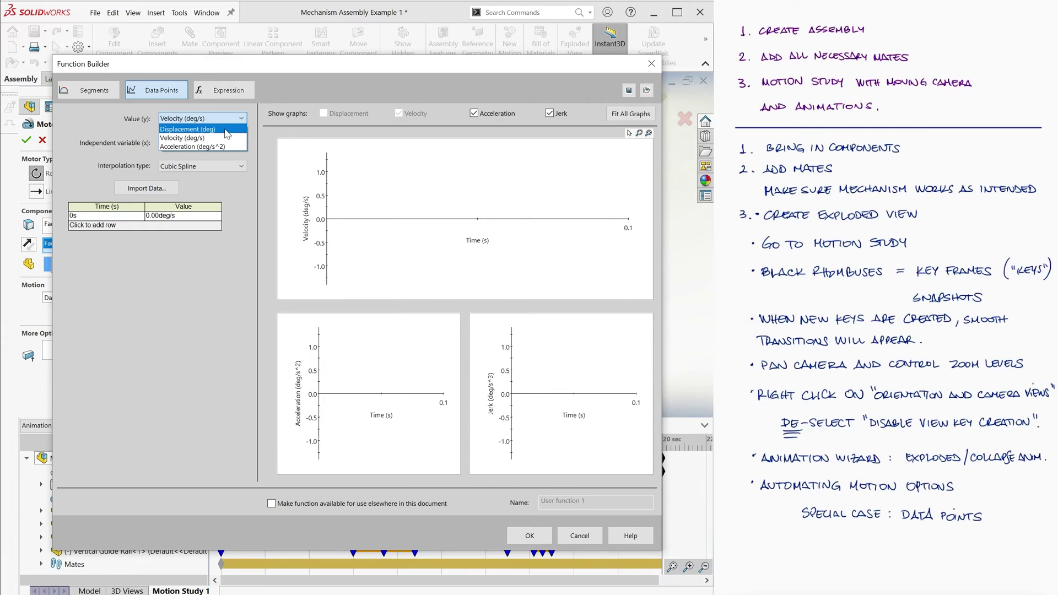
pyautogui.click(226, 130)
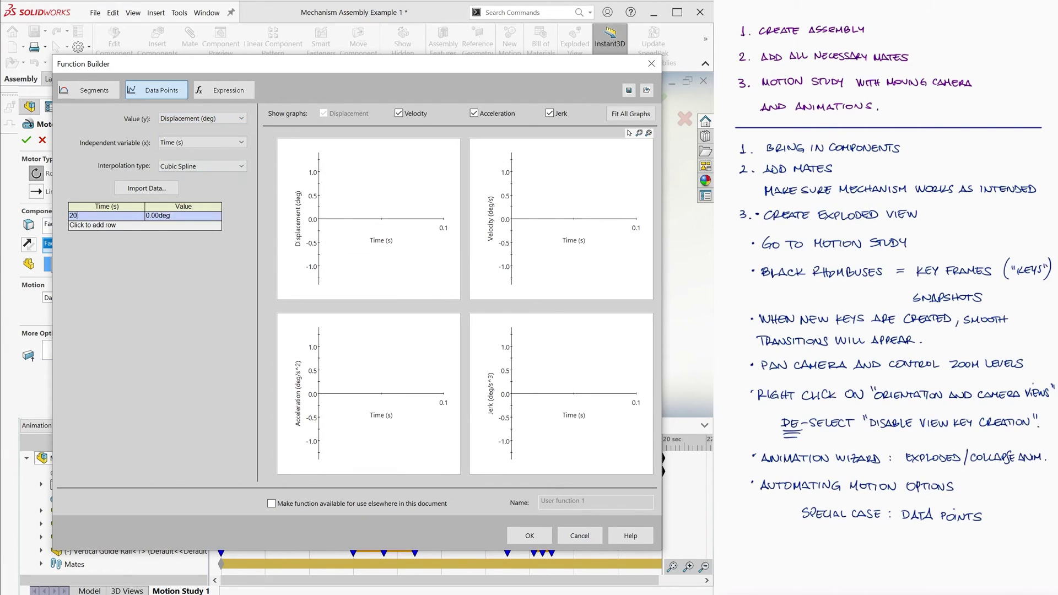
pyautogui.write('90')
pyautogui.click(119, 244)
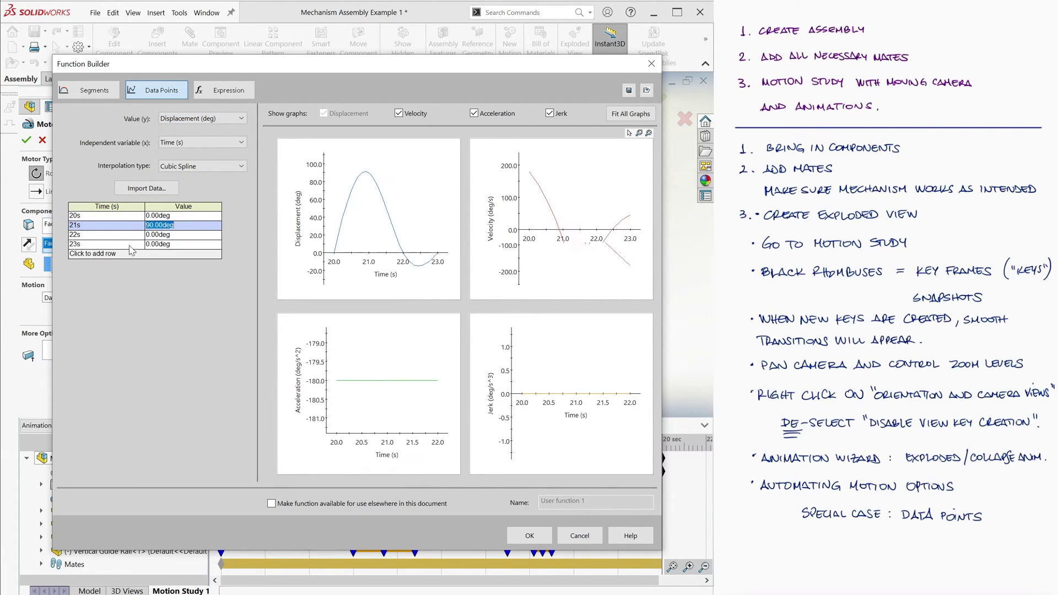
pyautogui.write('45')
pyautogui.press('Return')
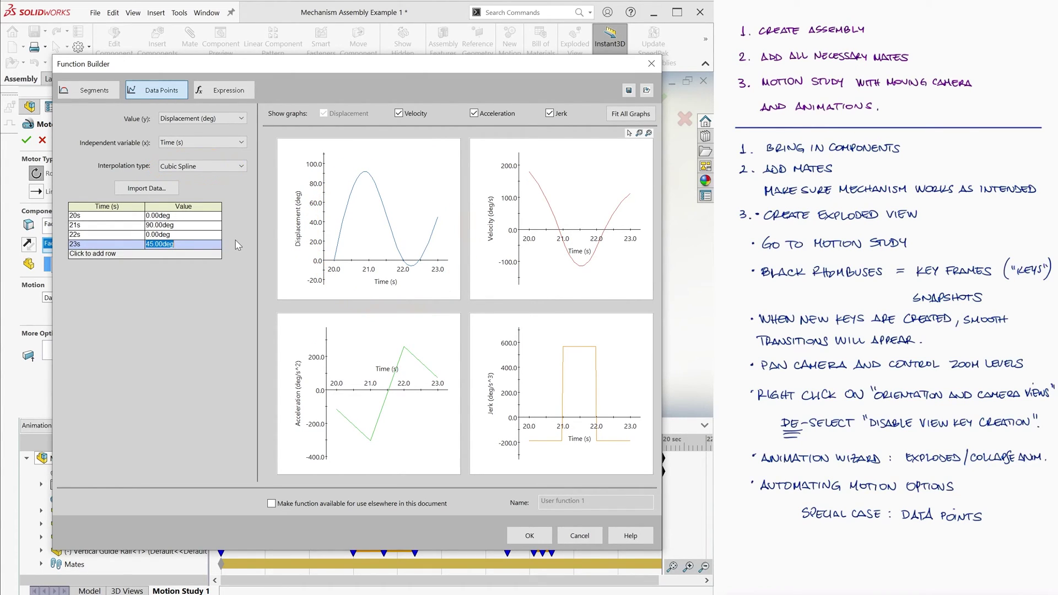
pyautogui.click(246, 165)
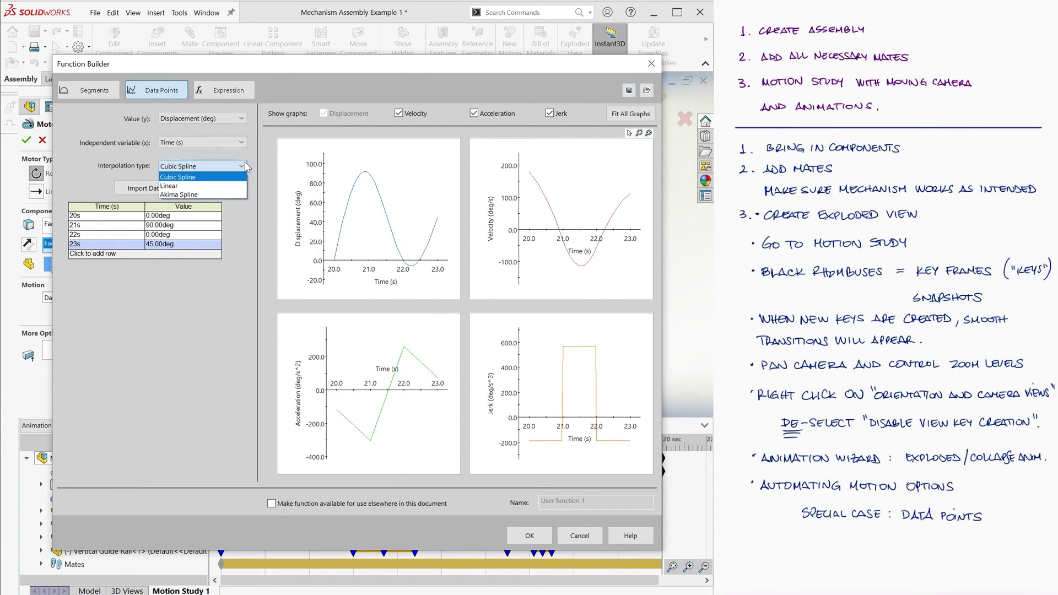
pyautogui.click(231, 190)
pyautogui.click(529, 536)
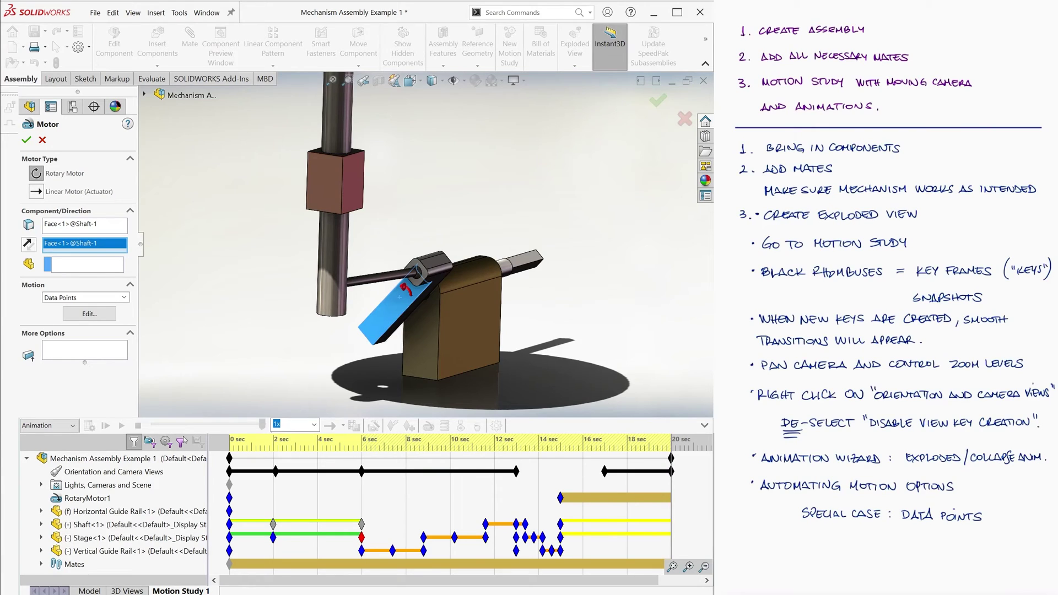
# Confirm the data-point motor, move its start key to 20 seconds, and reopen it for editing.
pyautogui.click(27, 140)
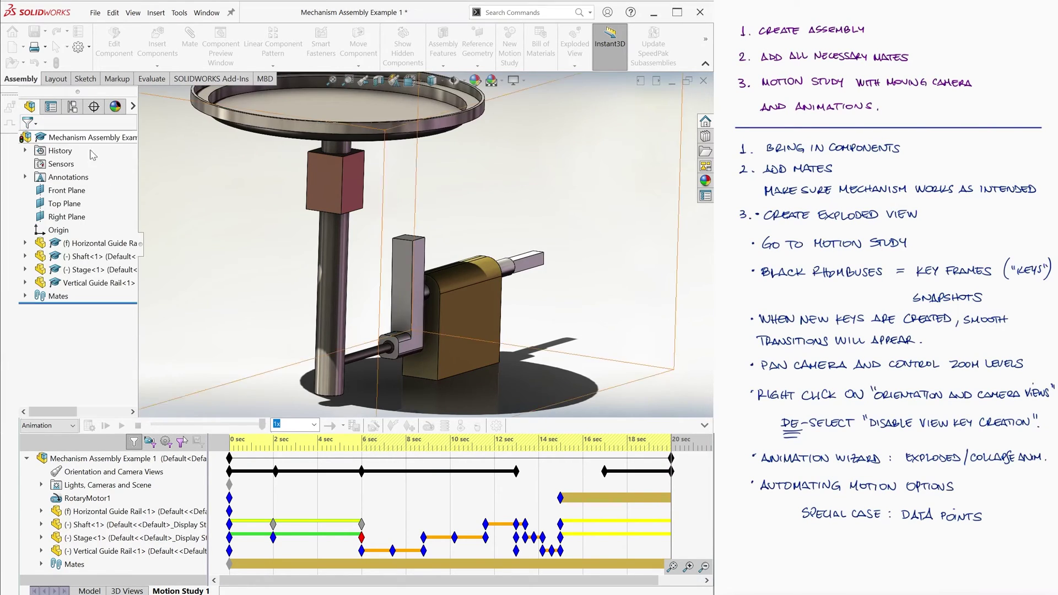
pyautogui.moveTo(220, 511); pyautogui.dragTo(663, 522)
pyautogui.moveTo(638, 584); pyautogui.dragTo(677, 583)
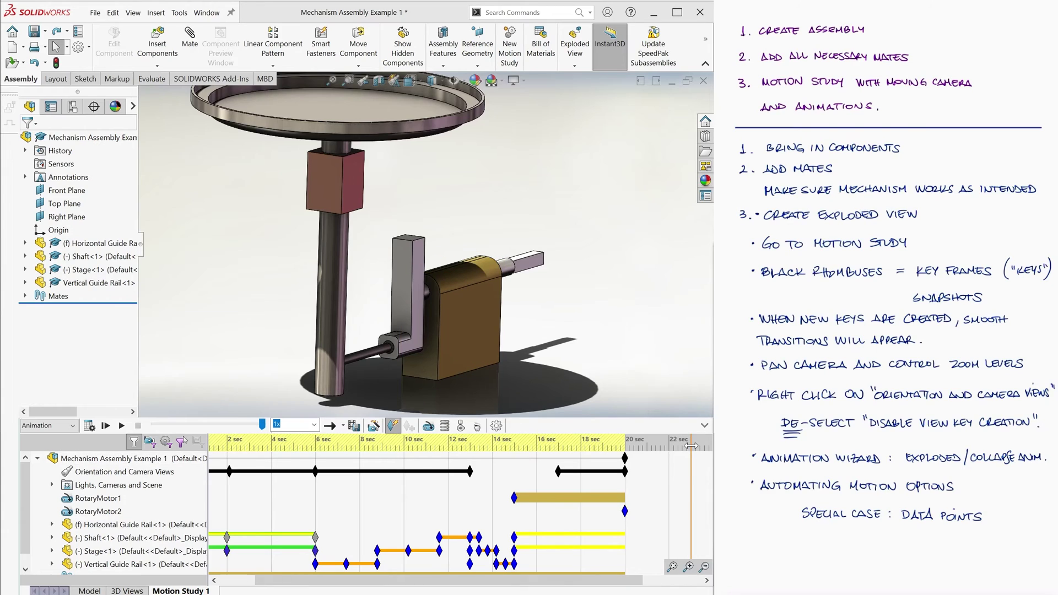
pyautogui.rightClick(692, 513)
pyautogui.click(696, 521)
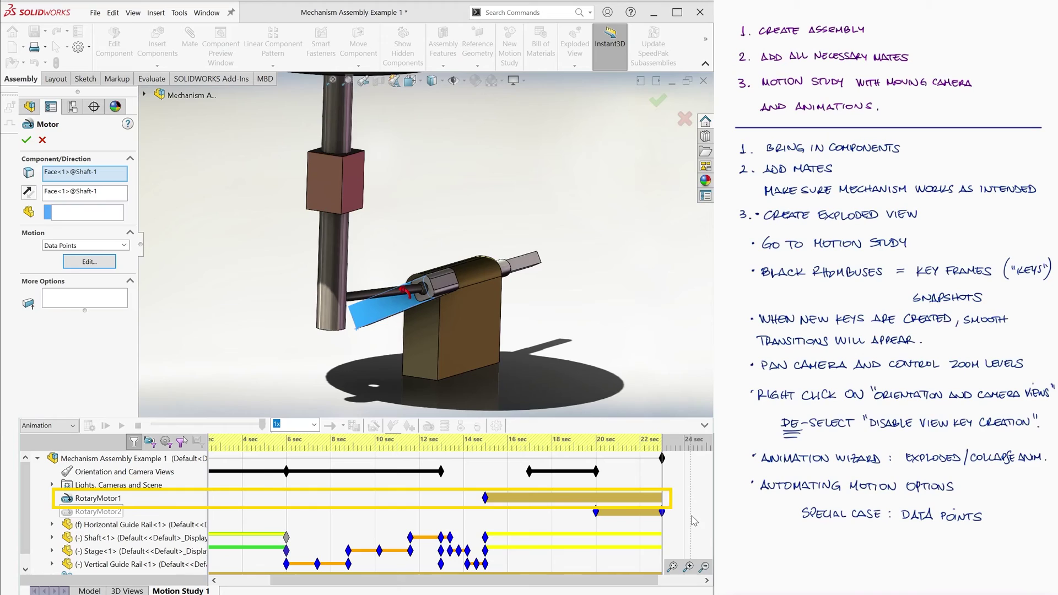
# End RotaryMotor1 at 20 seconds, then confirm and recalculate the study.
pyautogui.click(595, 499)
pyautogui.rightClick(622, 520)
pyautogui.click(628, 523)
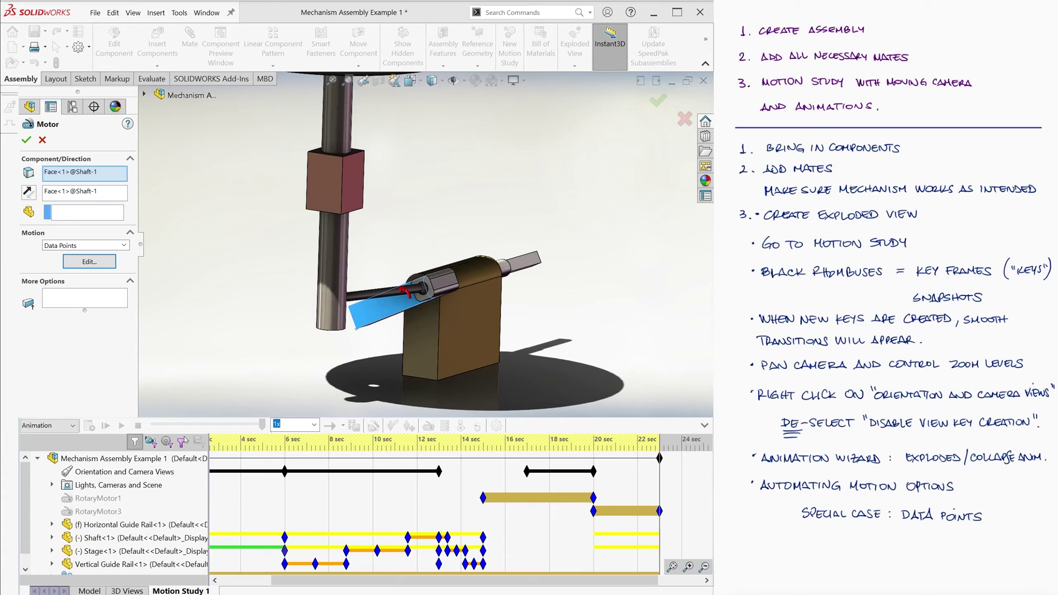
pyautogui.click(26, 139)
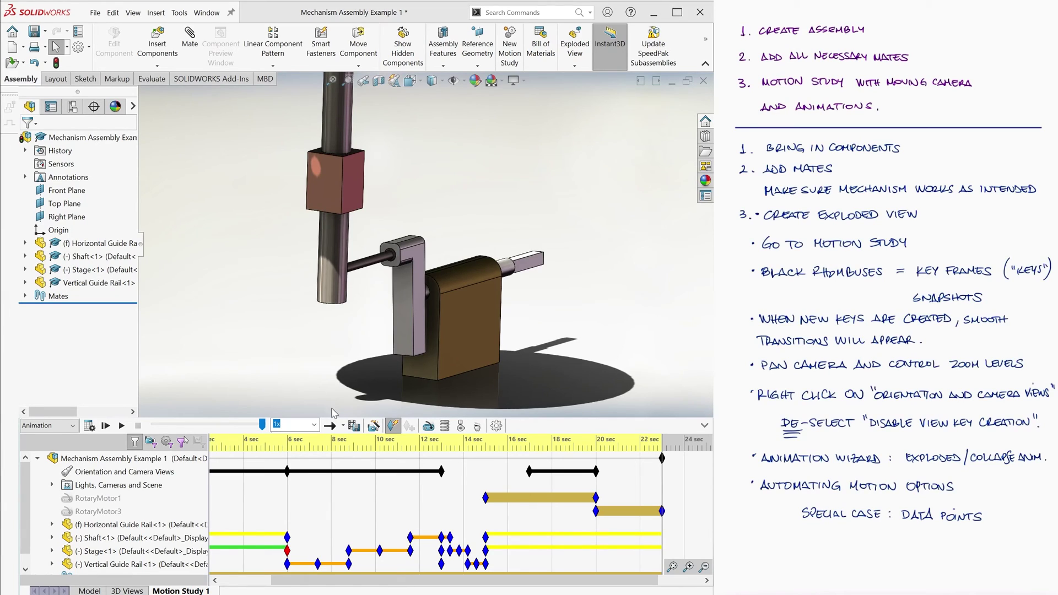
# Save the animation as a Matroska video at 16:9, 1920 width, 60 frames per second.
pyautogui.click(354, 425)
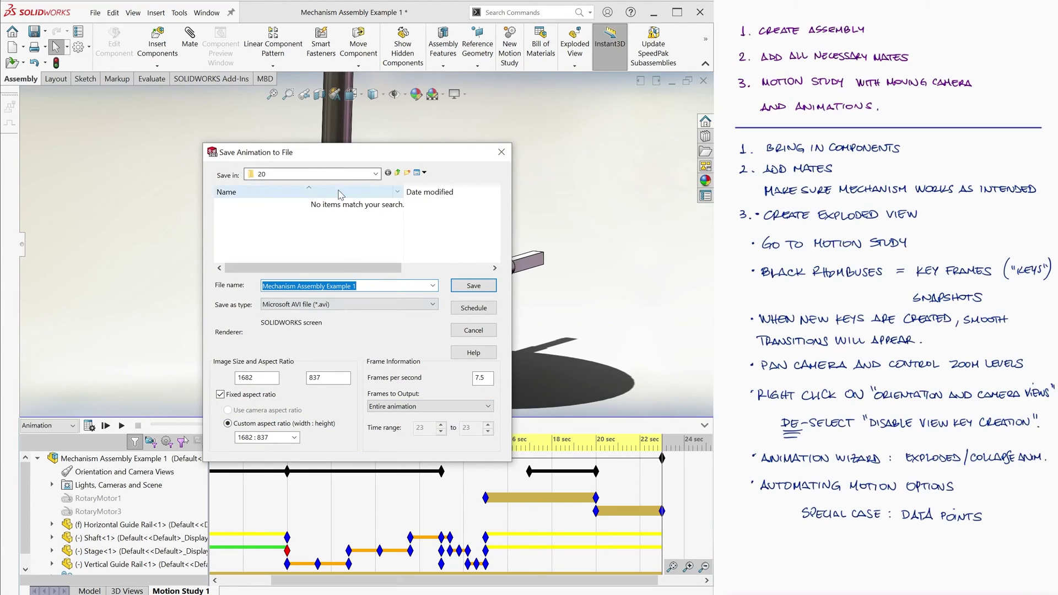
pyautogui.click(380, 304)
pyautogui.click(384, 337)
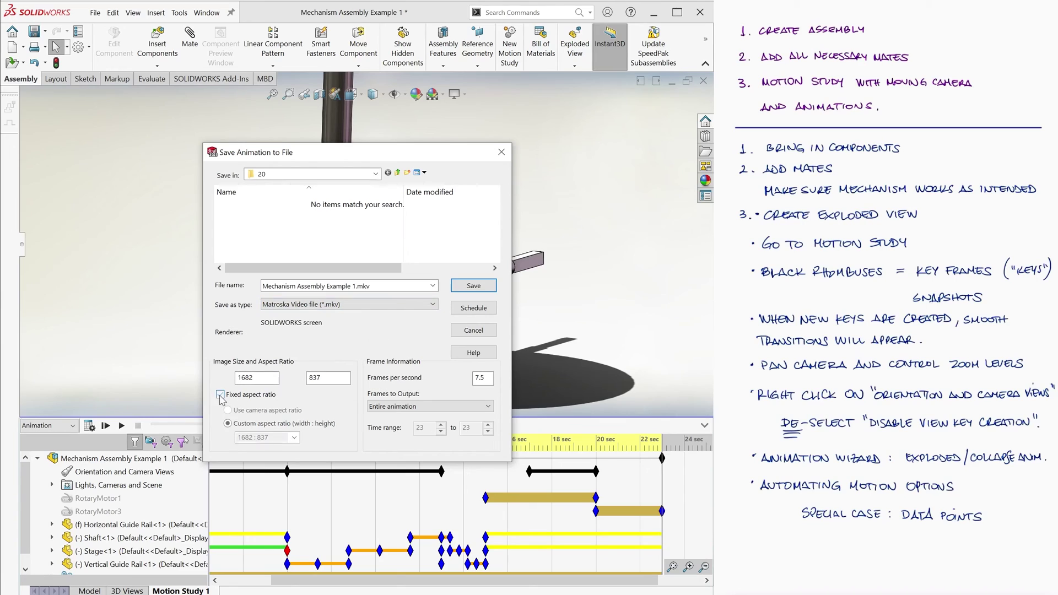
pyautogui.click(294, 437)
pyautogui.click(296, 445)
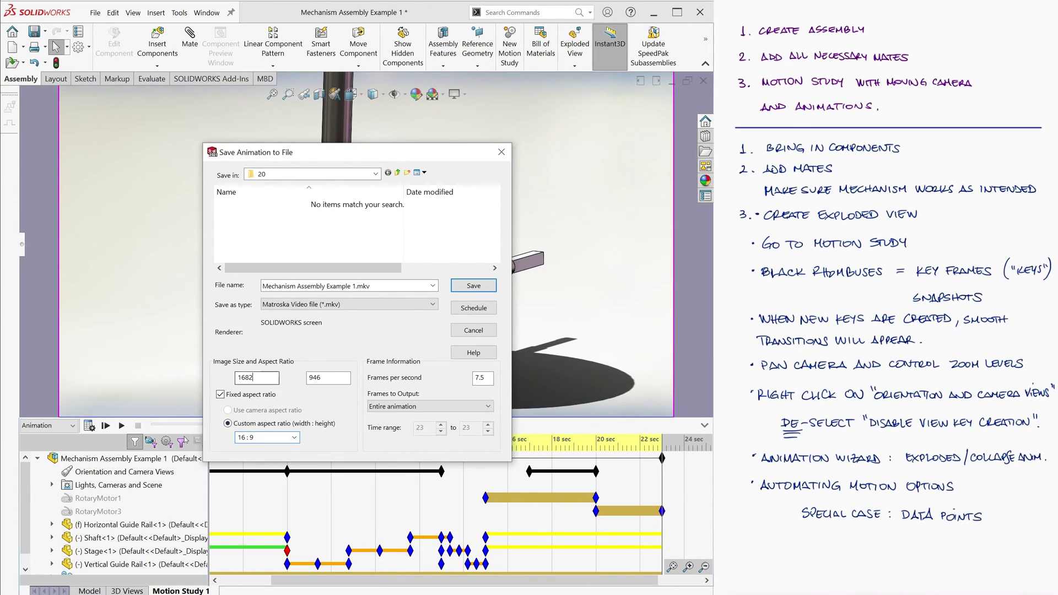
pyautogui.doubleClick(245, 377)
pyautogui.write('1920')
pyautogui.press('Tab')
pyautogui.press('Tab')
pyautogui.write('60')
pyautogui.press('Return')
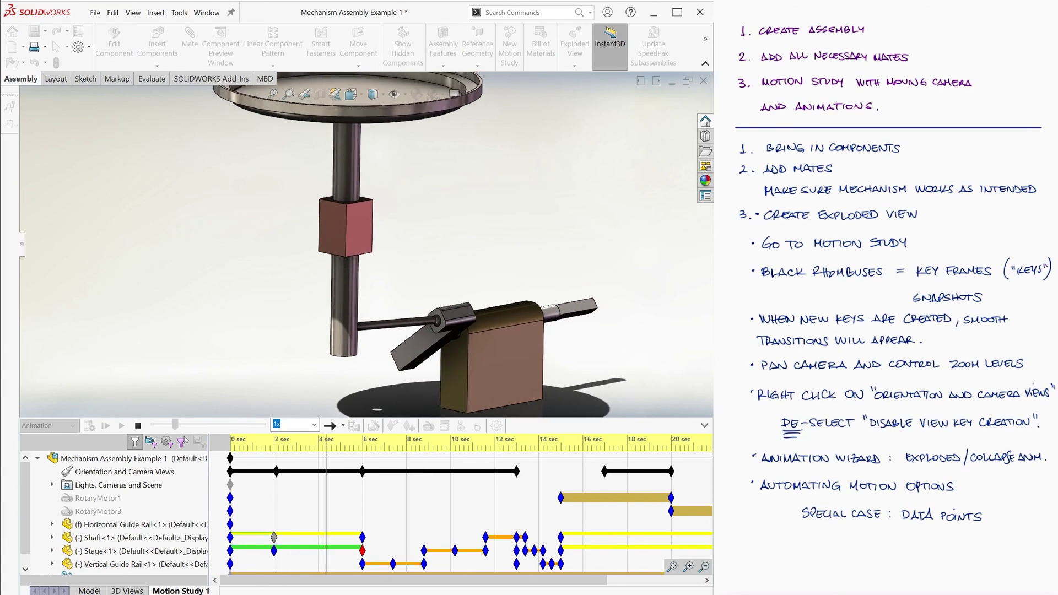